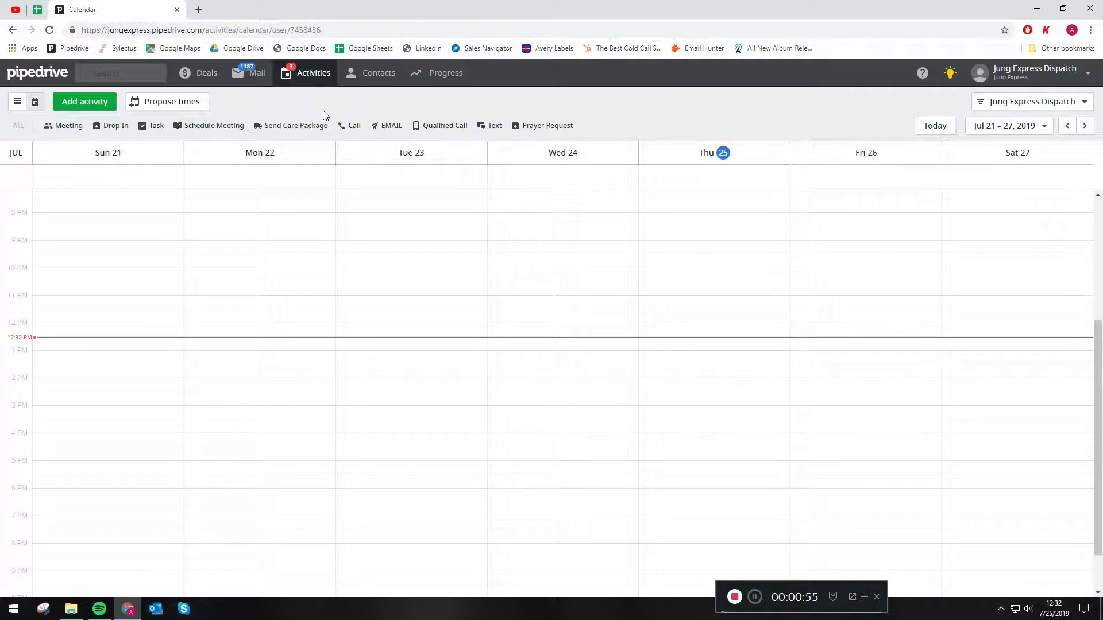
# - Open the organizations list and start a new filter for it
pyautogui.moveTo(374, 78)
pyautogui.click(387, 122)
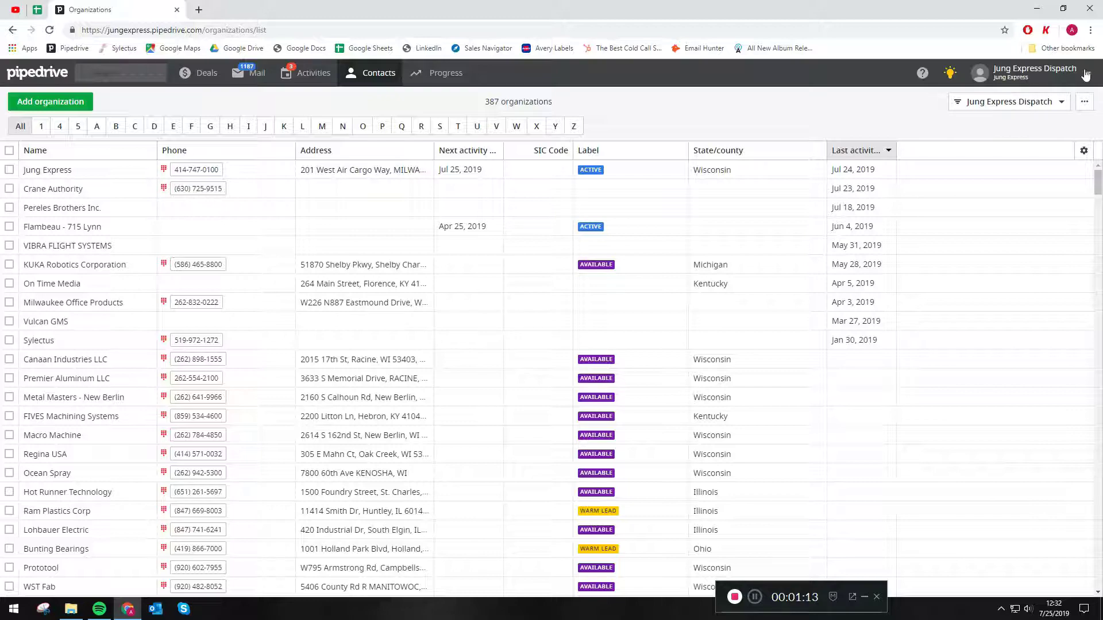
pyautogui.click(1019, 107)
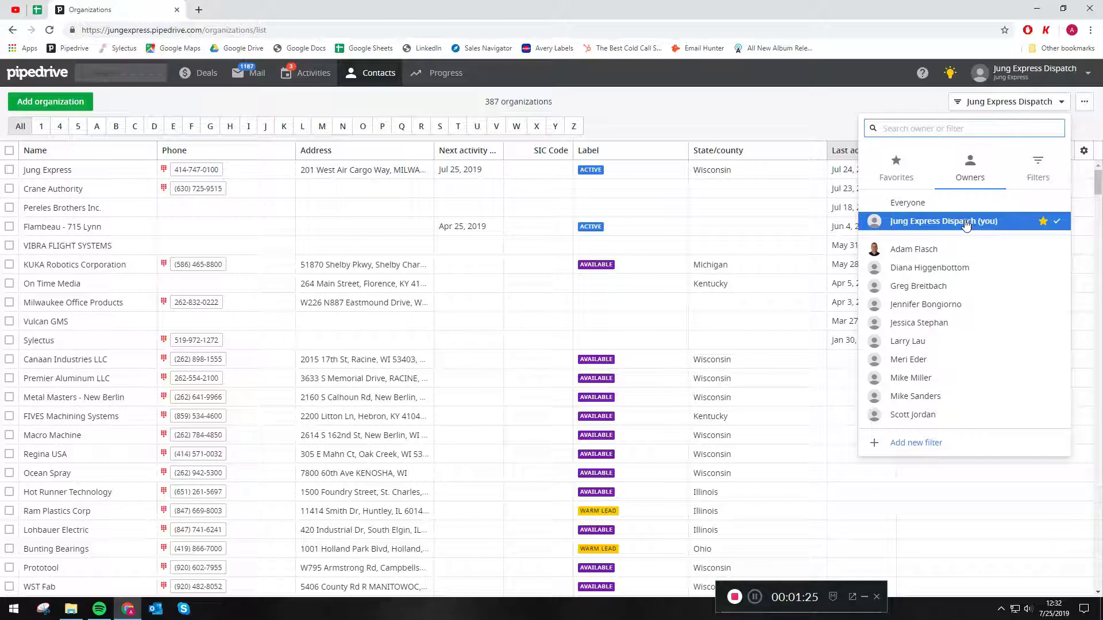
pyautogui.click(1039, 167)
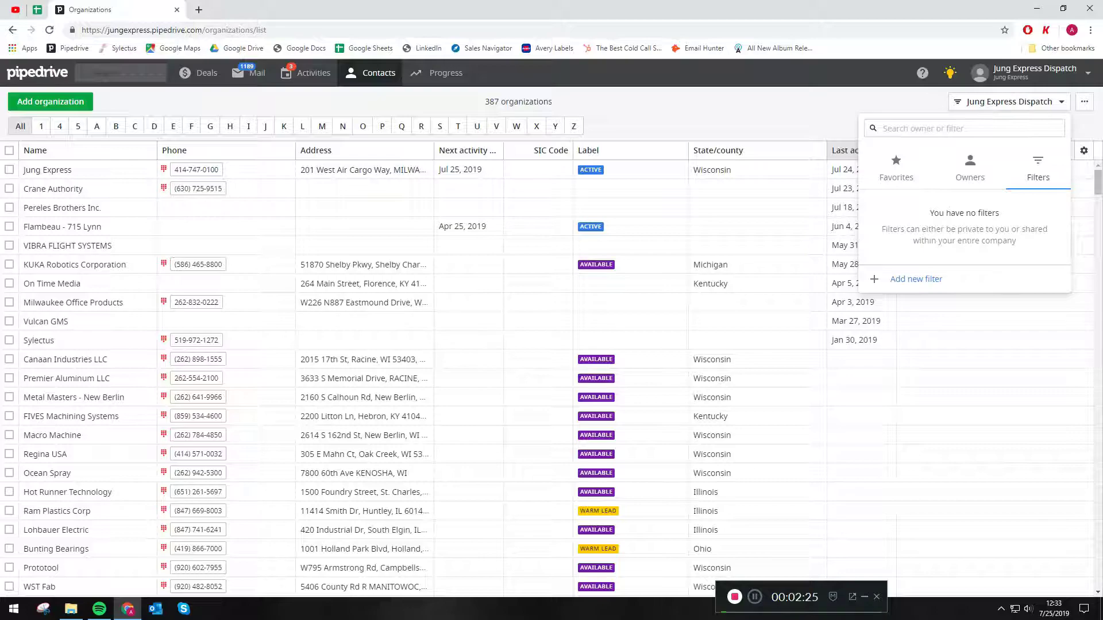
pyautogui.click(923, 283)
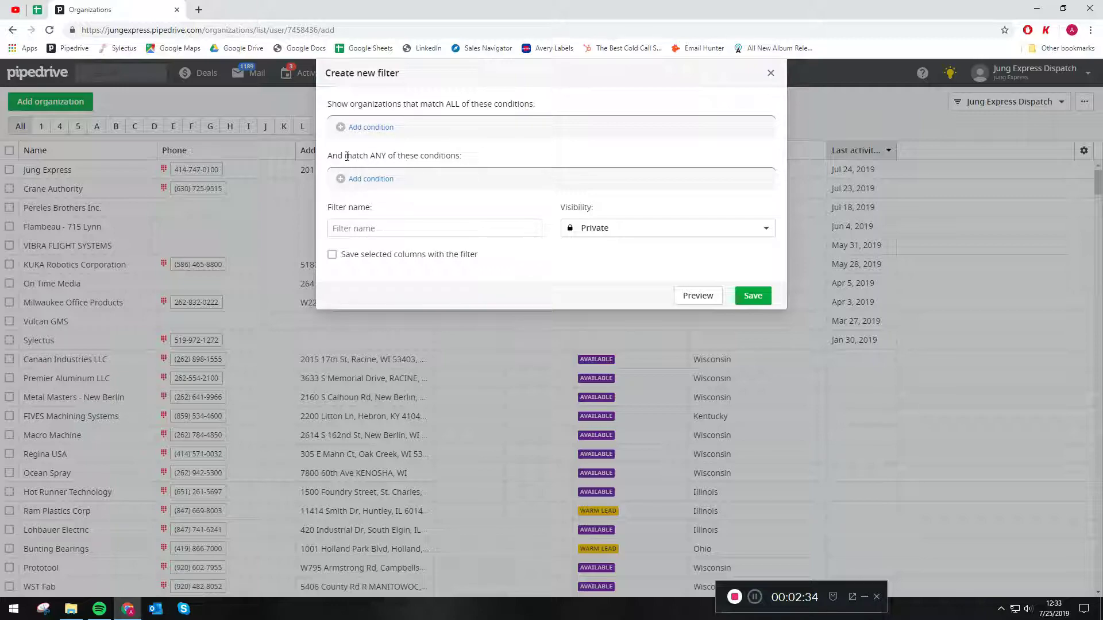
# - Add a match-all condition to the new filter: organization Owner is Jung Express Dispatch
pyautogui.click(371, 127)
pyautogui.click(435, 135)
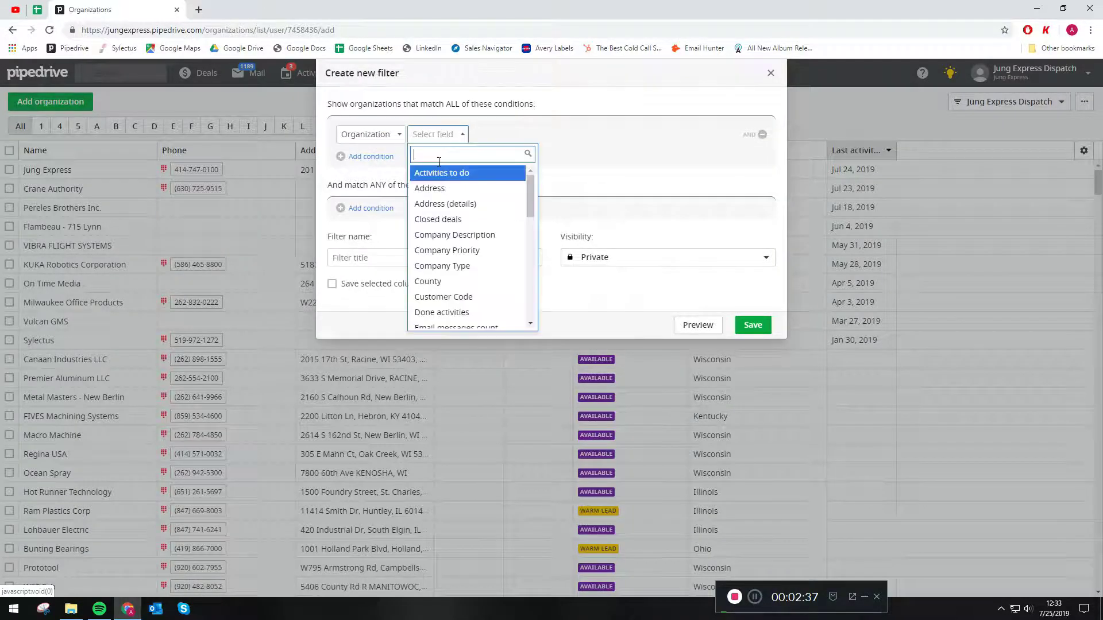
pyautogui.scroll(-2, 455, 247)
pyautogui.scroll(-4, 455, 247)
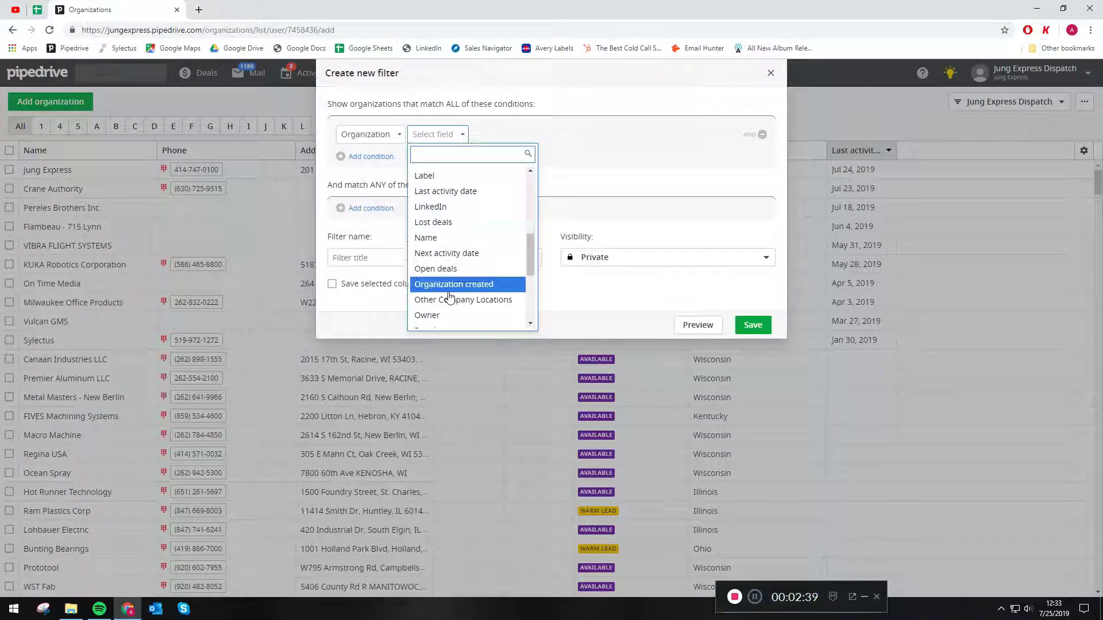
pyautogui.click(447, 317)
pyautogui.click(505, 134)
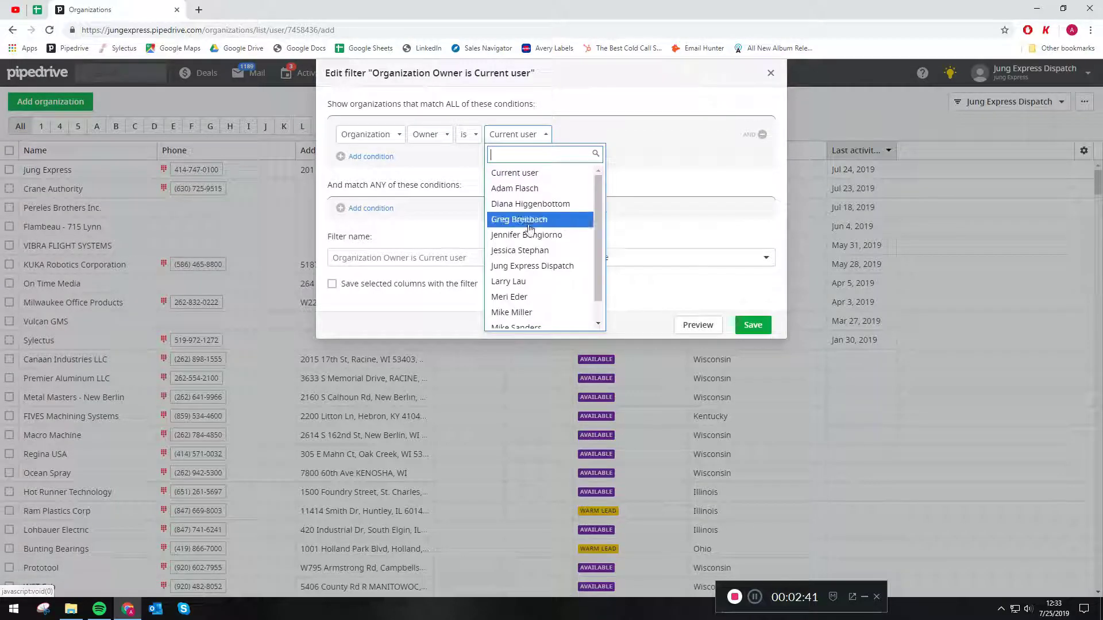
pyautogui.click(539, 268)
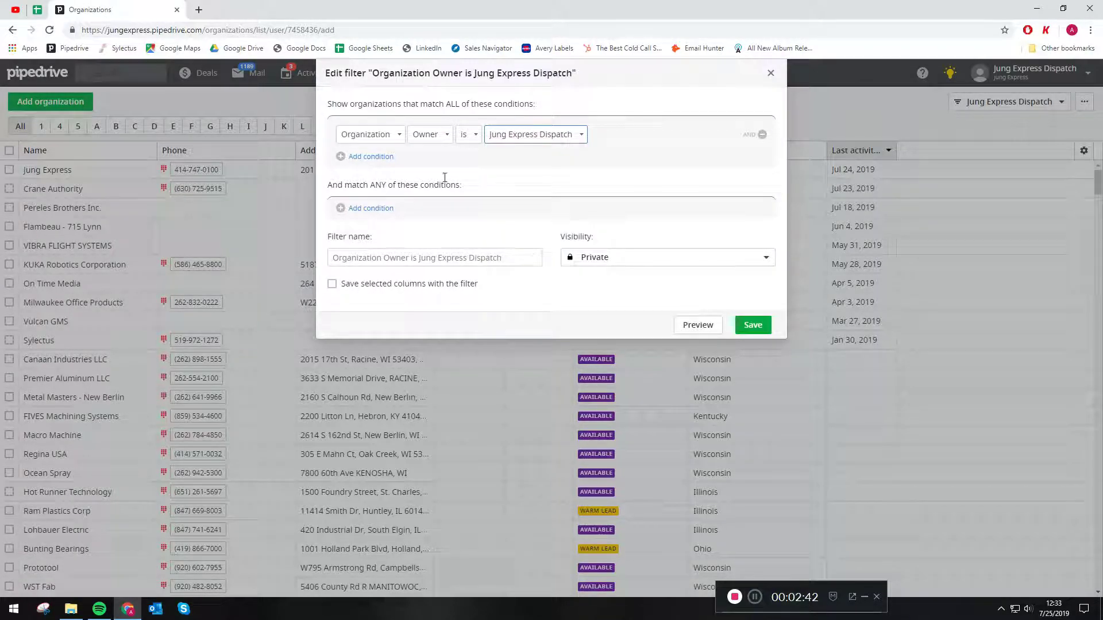
# - Add a second match-all condition: organization Status is Created By Sylectus
pyautogui.click(367, 160)
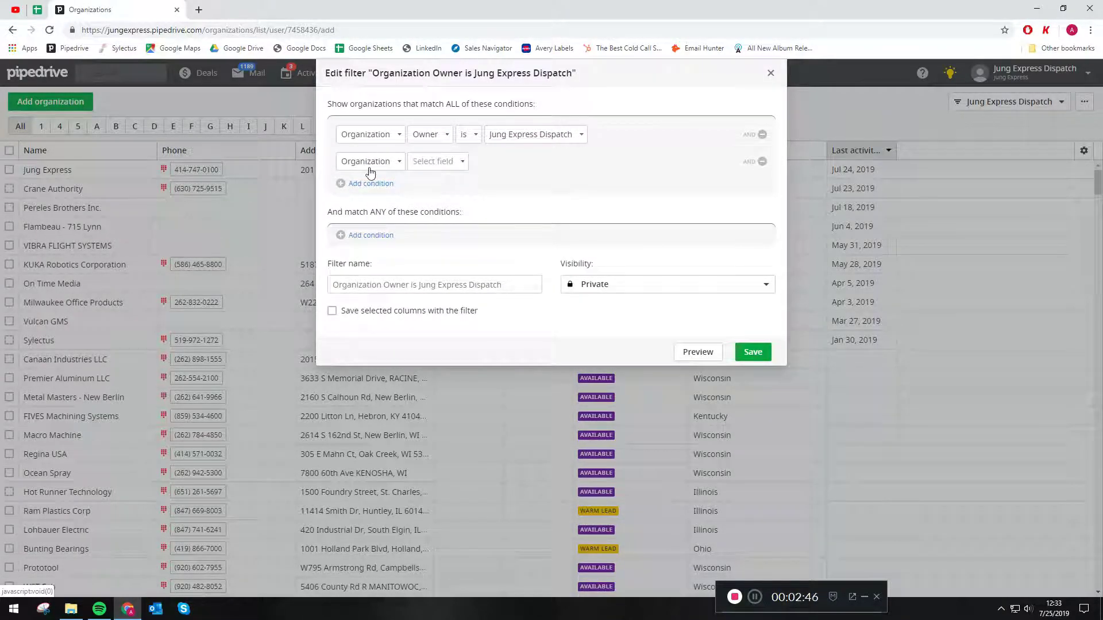
pyautogui.click(418, 163)
pyautogui.scroll(-10, 448, 270)
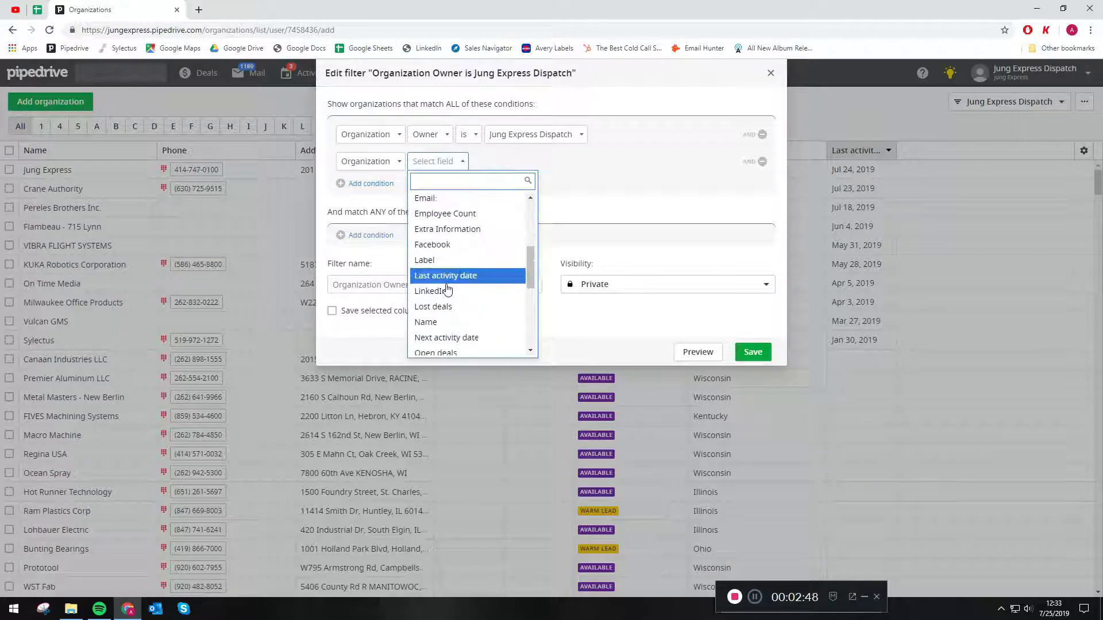
pyautogui.scroll(-3, 450, 331)
pyautogui.click(450, 308)
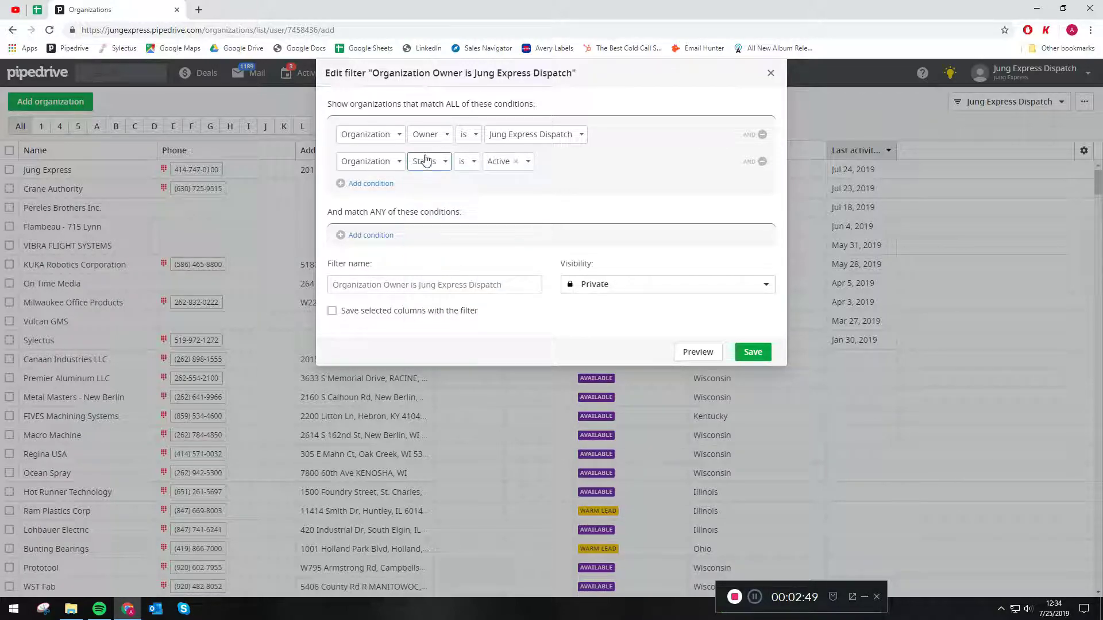
pyautogui.click(506, 162)
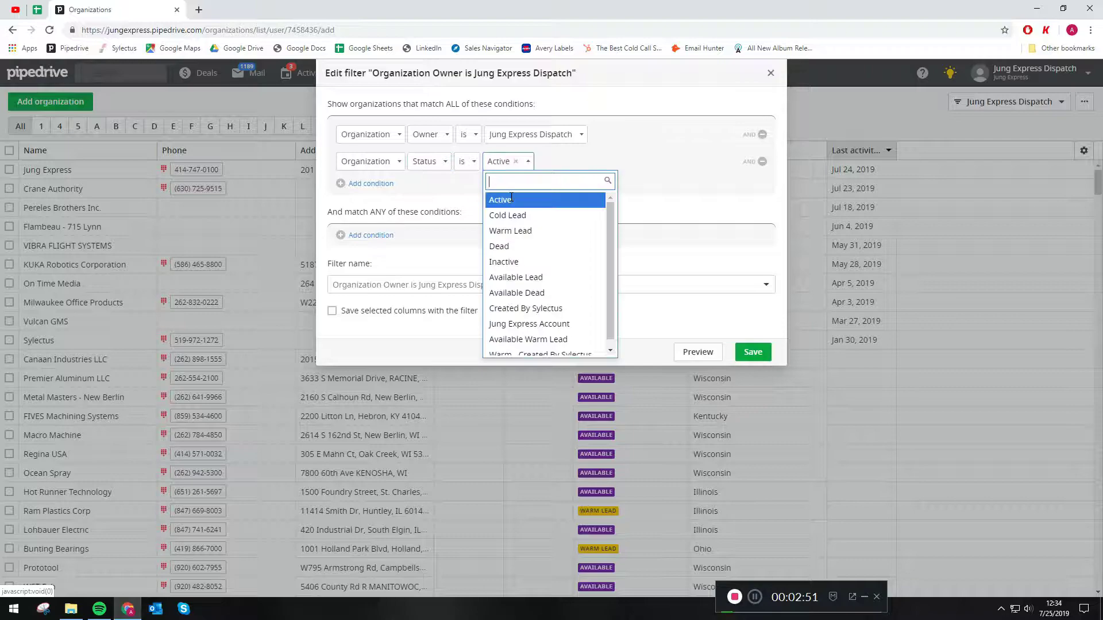
pyautogui.click(529, 314)
# - Name the filter "Created By Sylectus - Jung" and save it
pyautogui.click(377, 281)
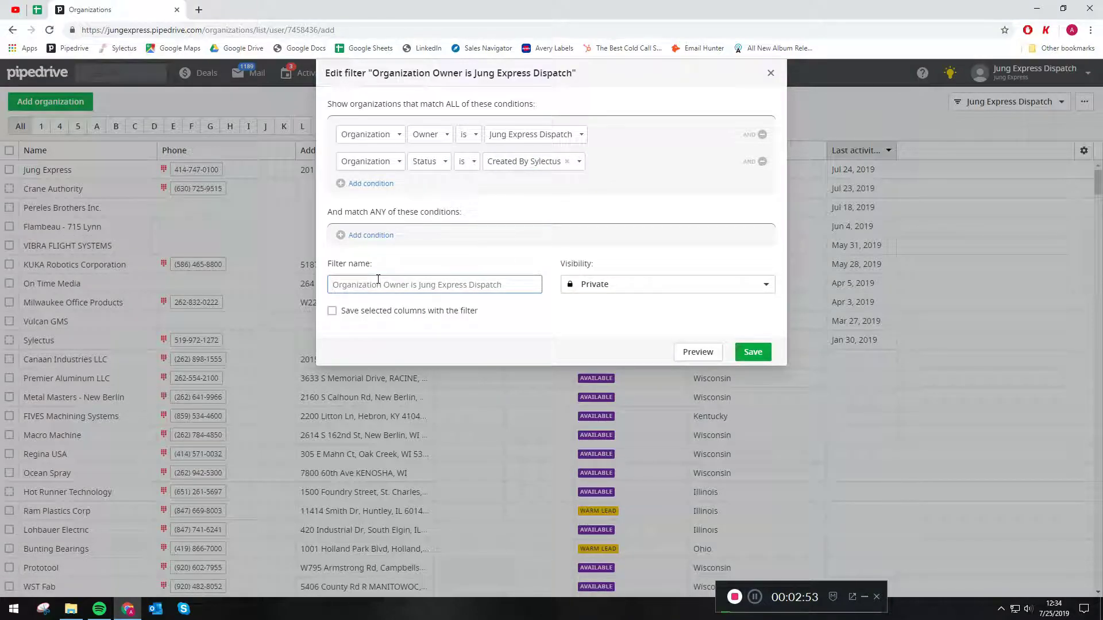
pyautogui.write('Created ')
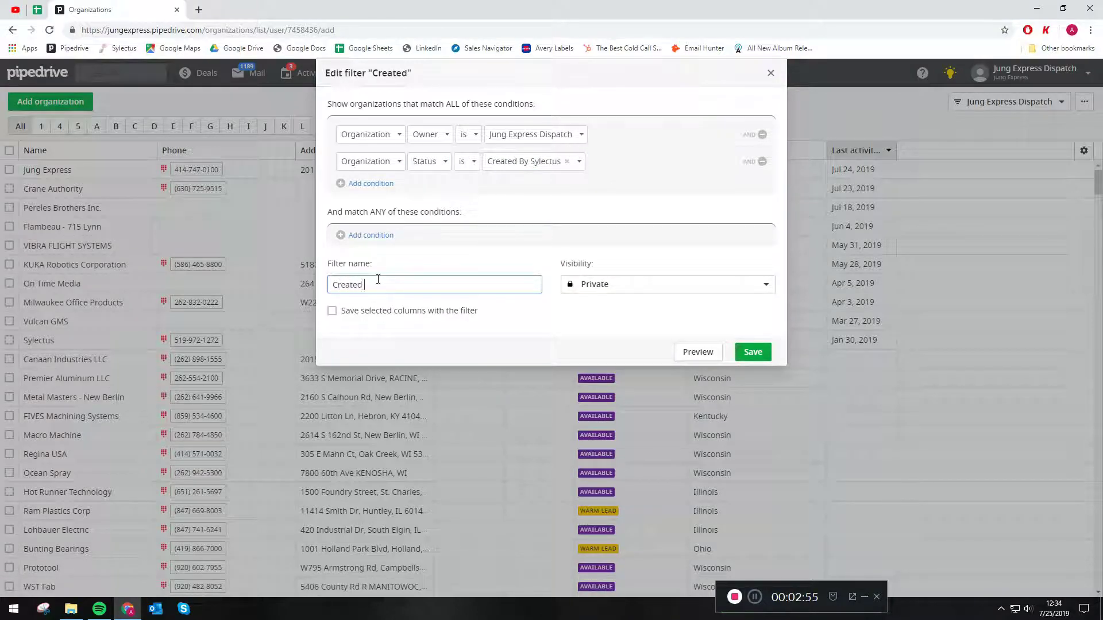
pyautogui.write('By Sylectus - Jung')
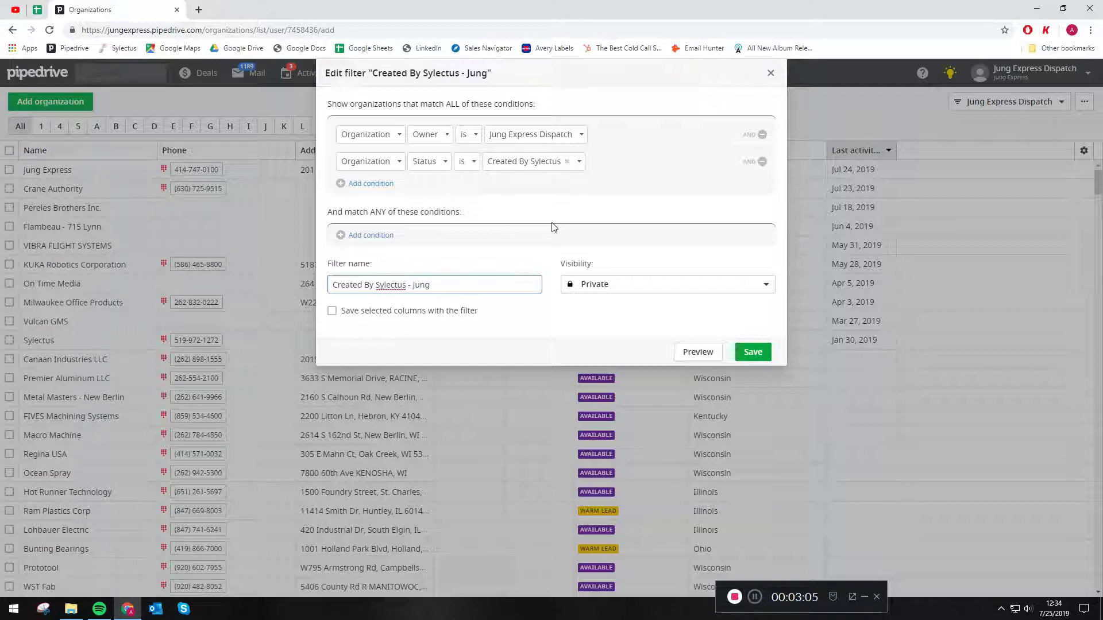
pyautogui.click(752, 352)
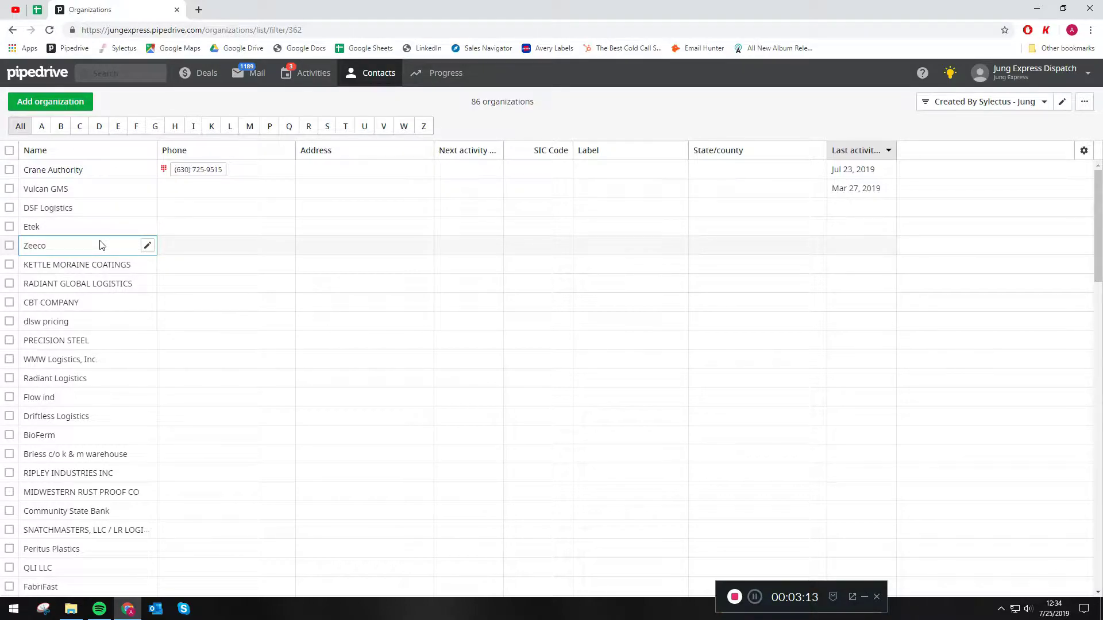
# - Set up a bulk owner change for Flow ind, BioFerm and MIDWESTERN RUST PROOF CO, and discard it without updating
pyautogui.scroll(-1, 64, 246)
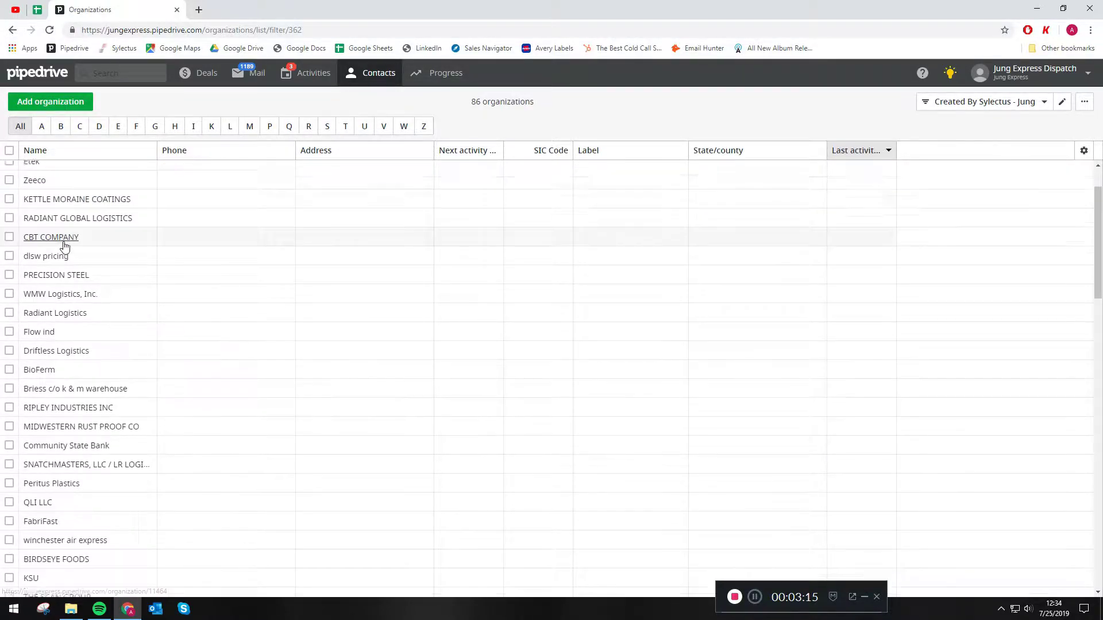
pyautogui.scroll(-1, 65, 246)
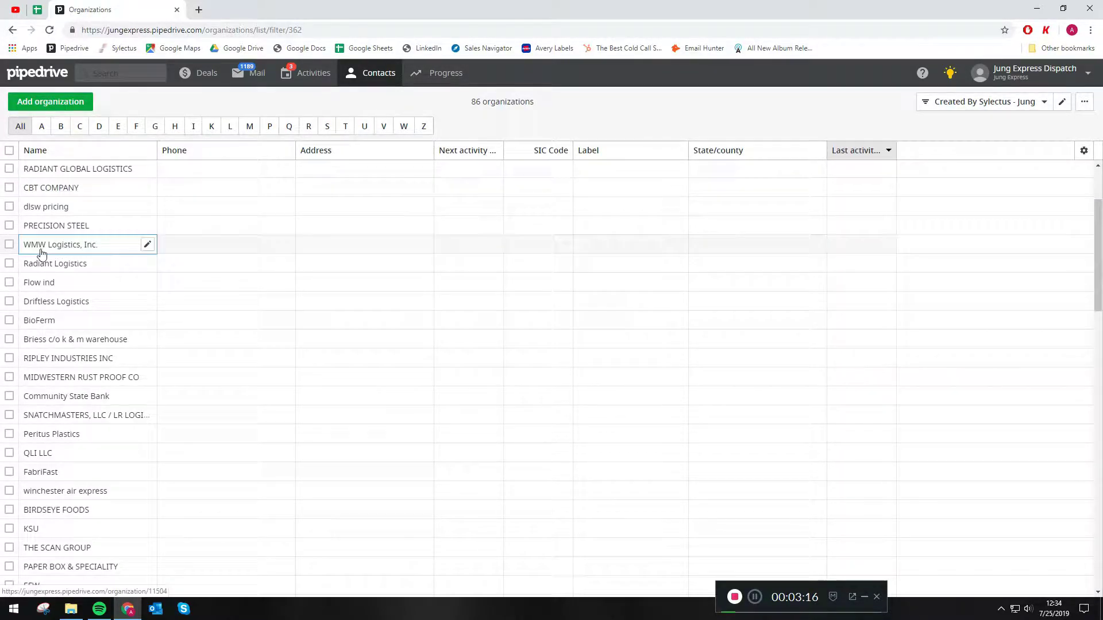
pyautogui.click(9, 282)
pyautogui.click(9, 319)
pyautogui.click(9, 377)
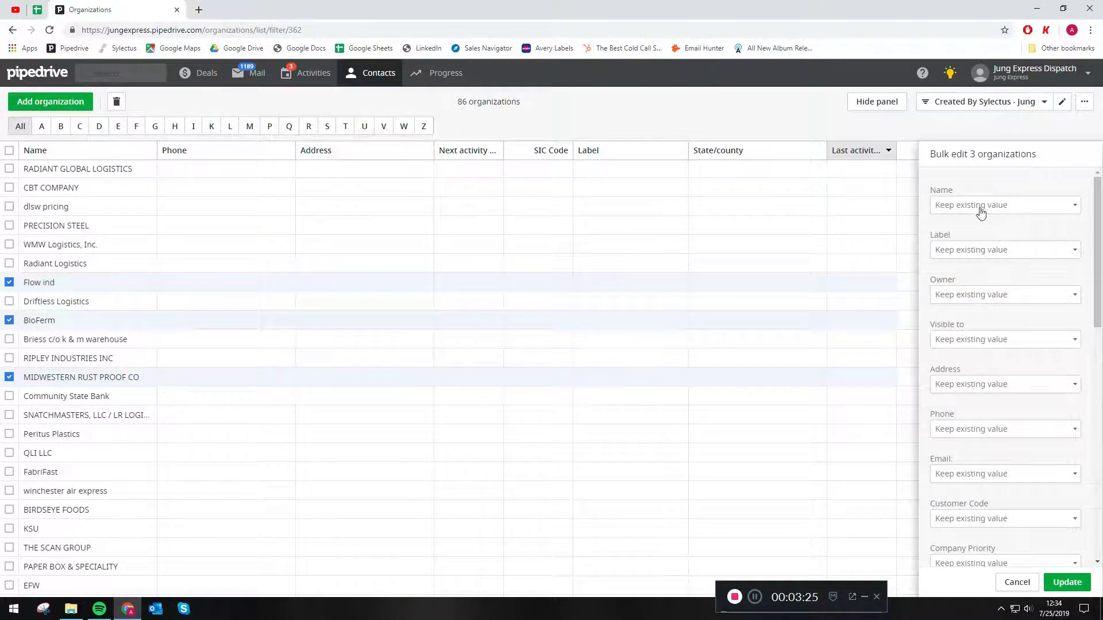
pyautogui.click(995, 300)
pyautogui.click(996, 328)
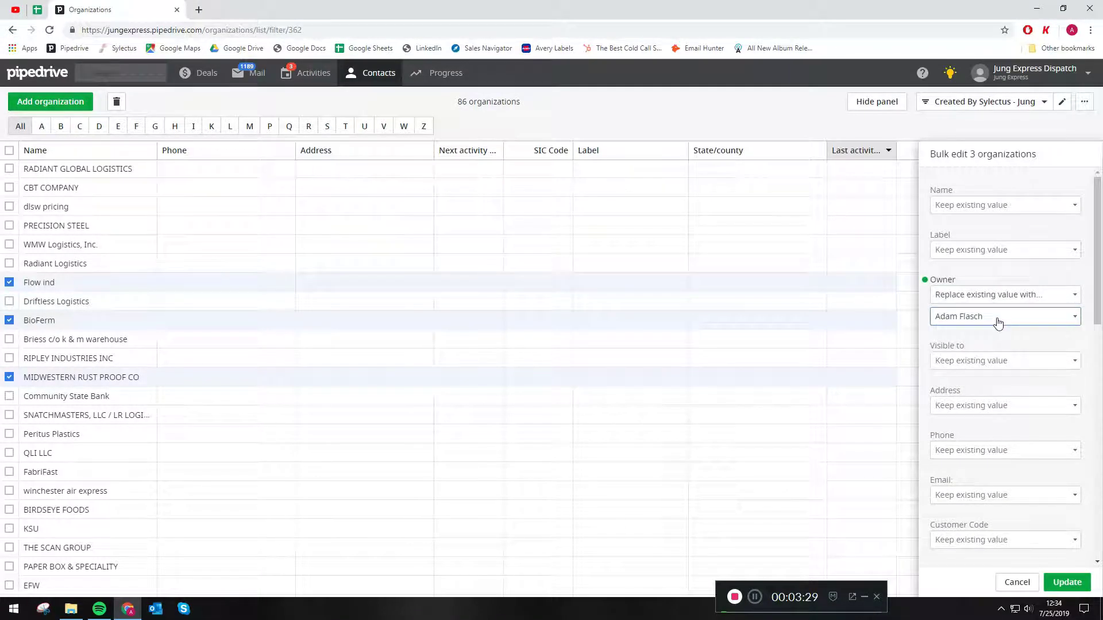
pyautogui.click(997, 320)
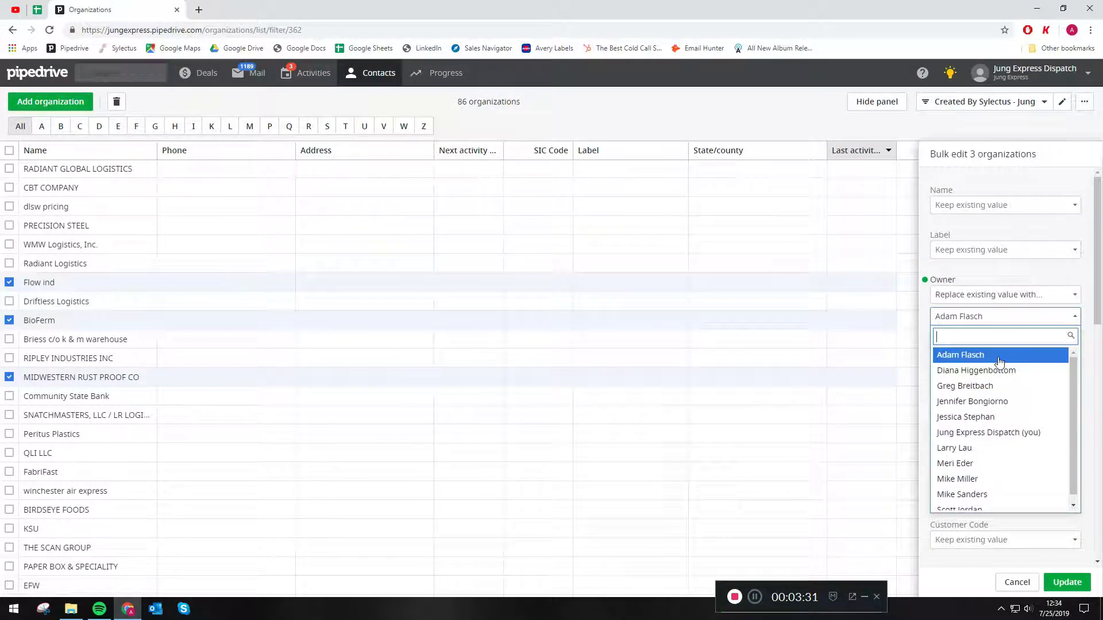
pyautogui.click(999, 361)
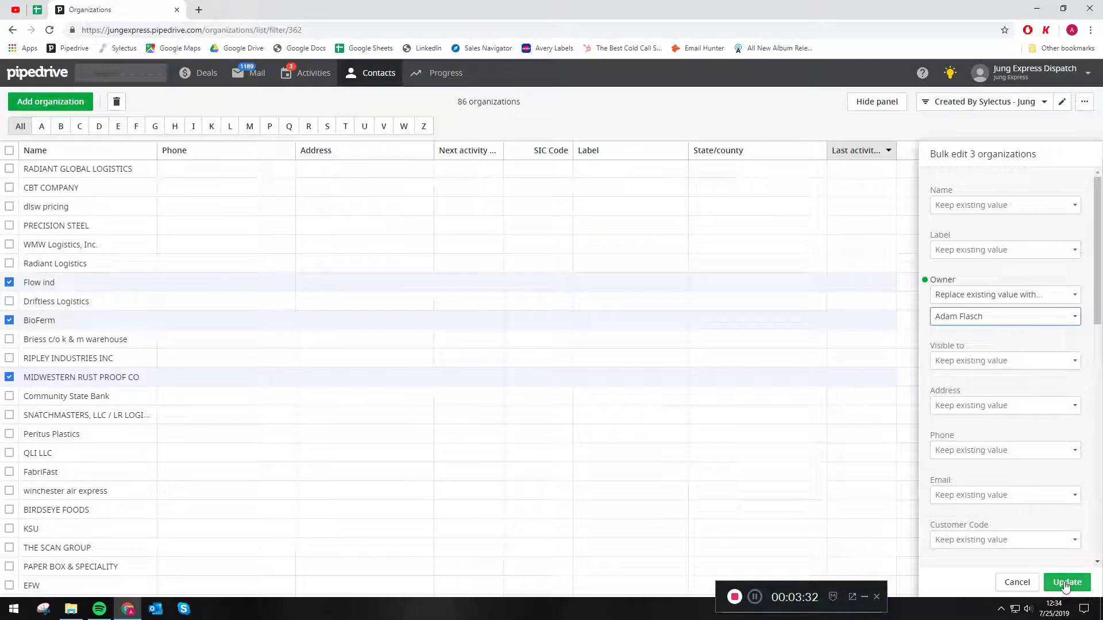
pyautogui.click(1017, 583)
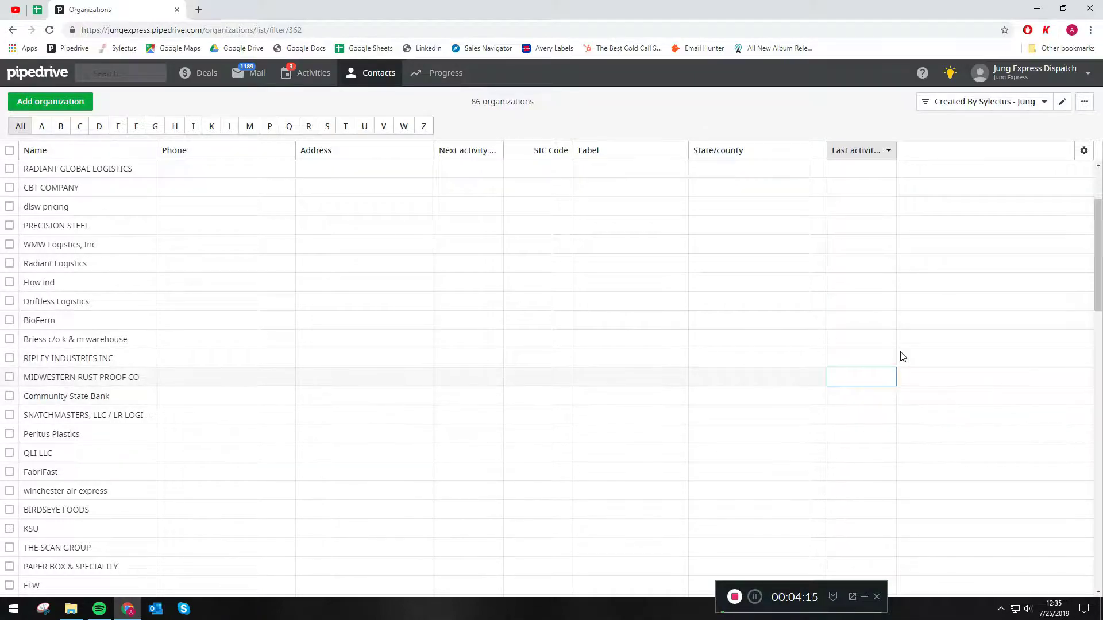
# - Edit the "Created By Sylectus - Jung" filter and set its Owner condition to the first colleague listed after Current user
pyautogui.click(1064, 103)
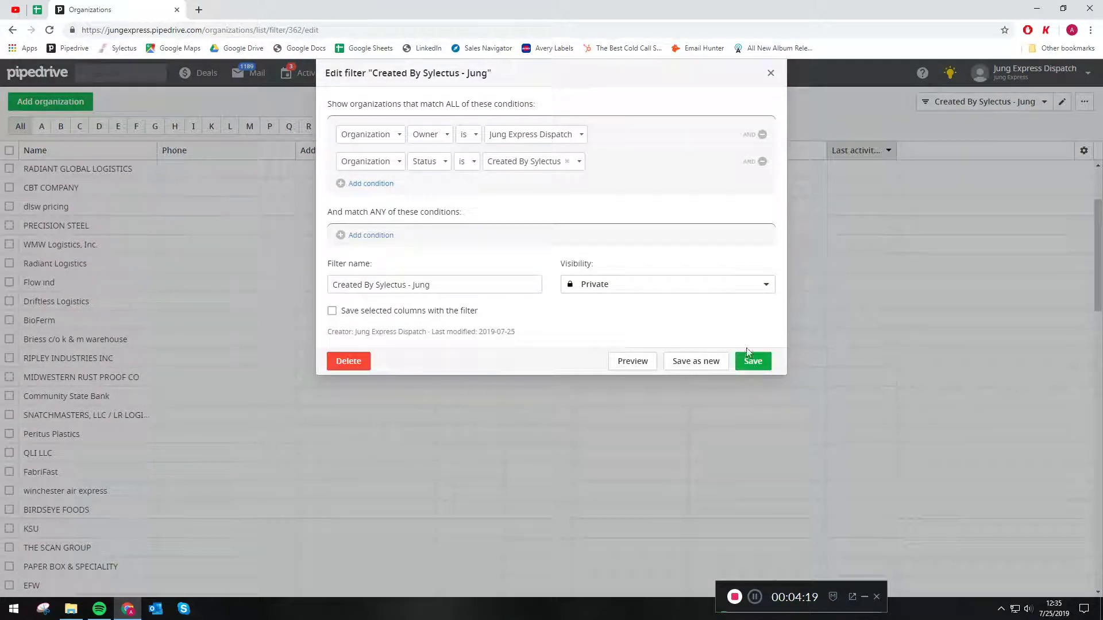
pyautogui.click(706, 362)
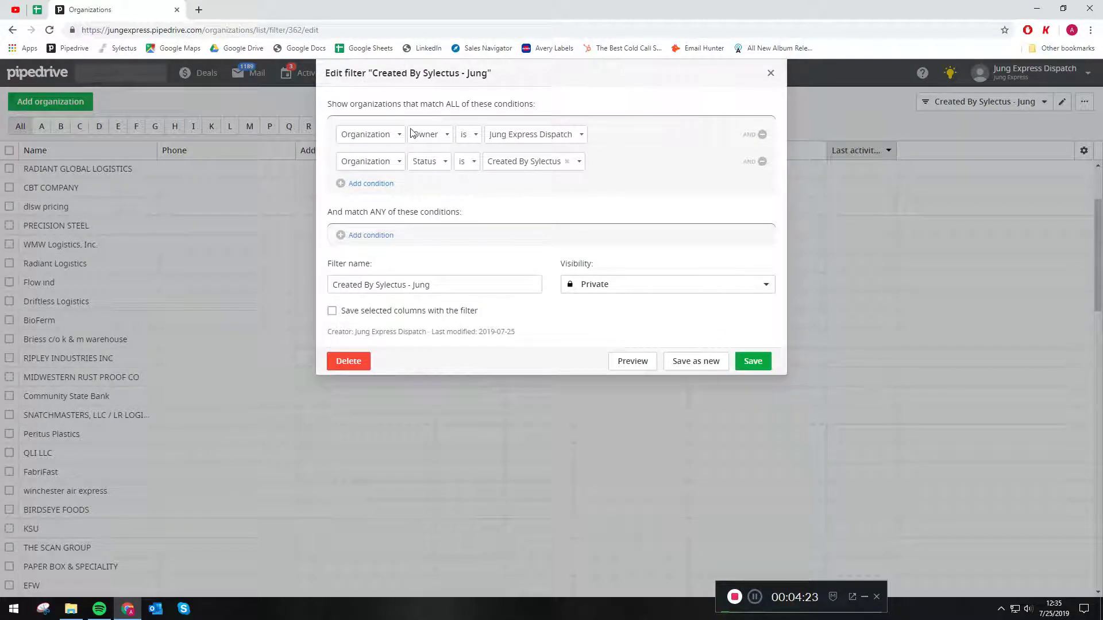
pyautogui.click(539, 137)
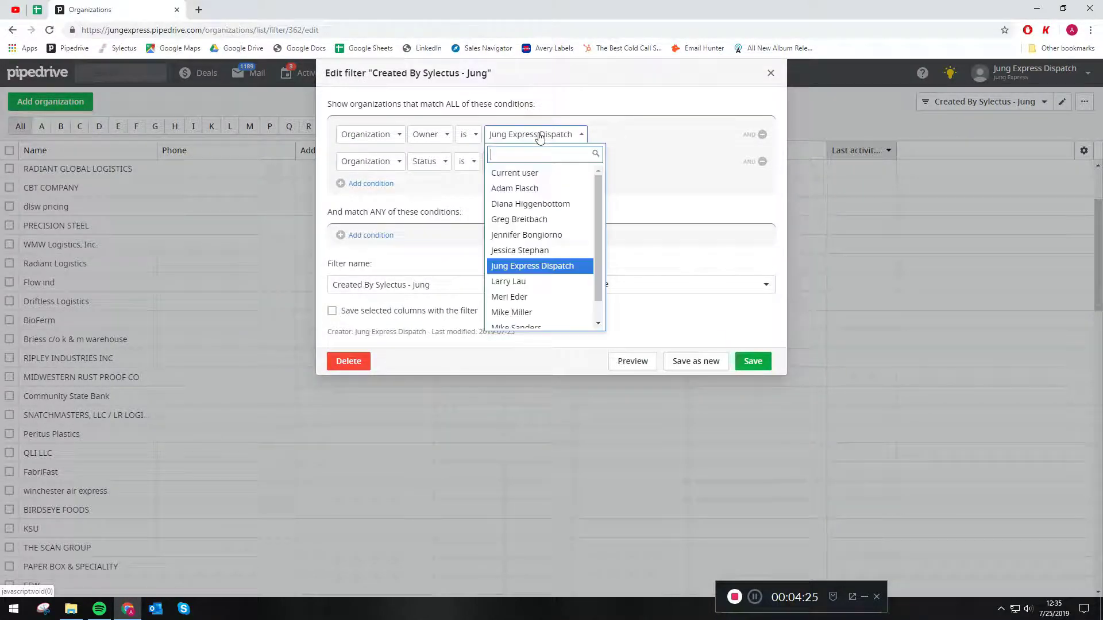
pyautogui.click(528, 189)
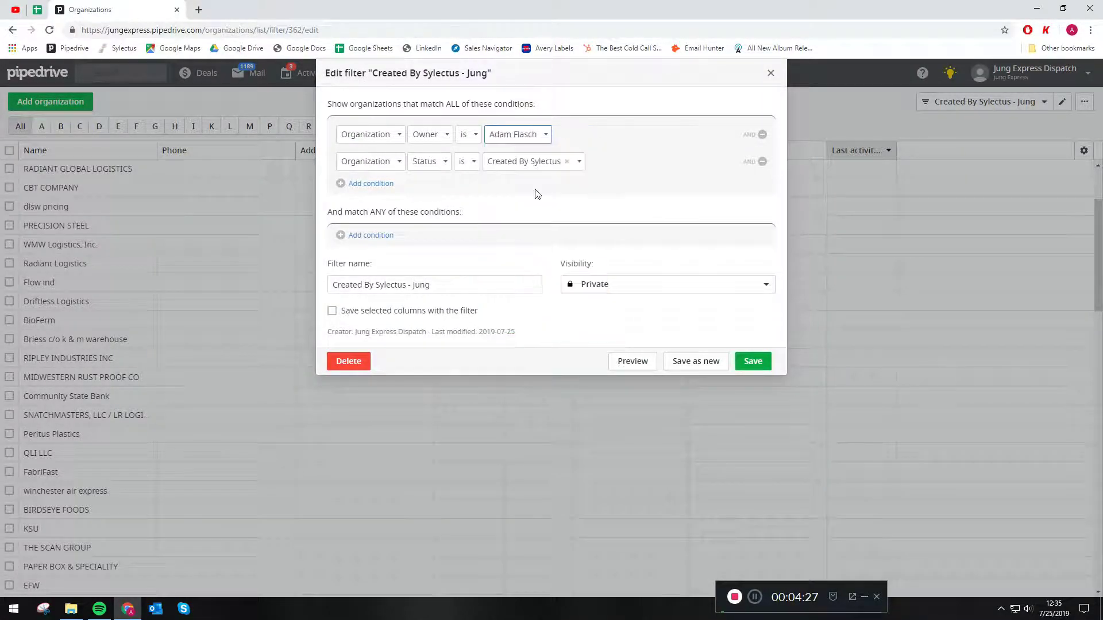
# - Replace "Jung" in the filter name with the chosen owner's first name, and save it as a new filter
pyautogui.click(451, 280)
pyautogui.press('BackSpace')
pyautogui.press('BackSpace')
pyautogui.press('BackSpace')
pyautogui.press('BackSpace')
pyautogui.write('A')
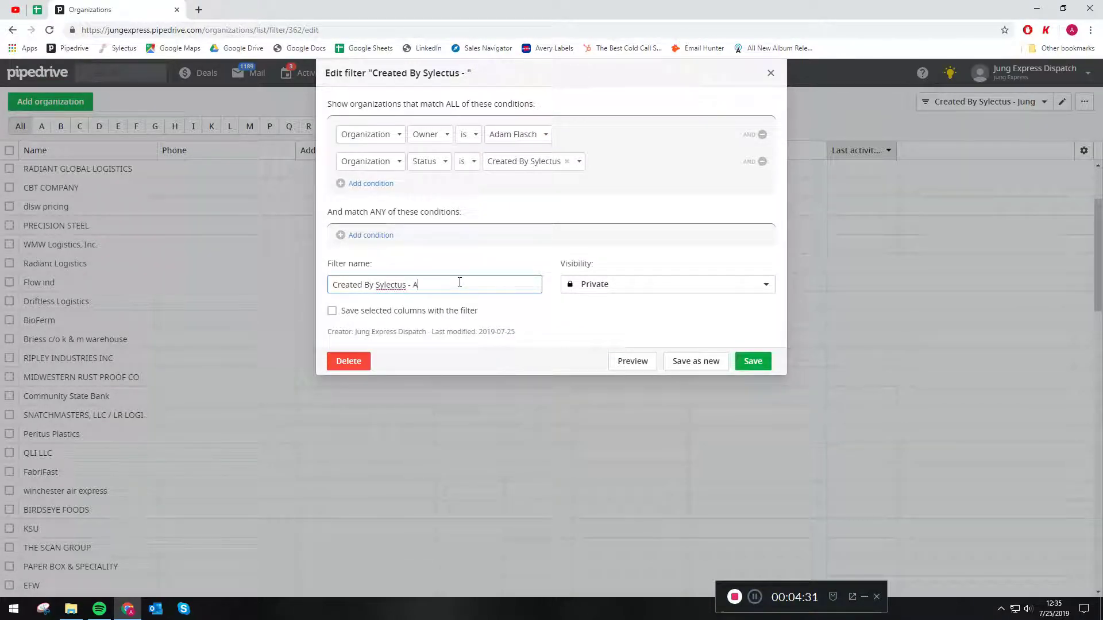
pyautogui.write('dam')
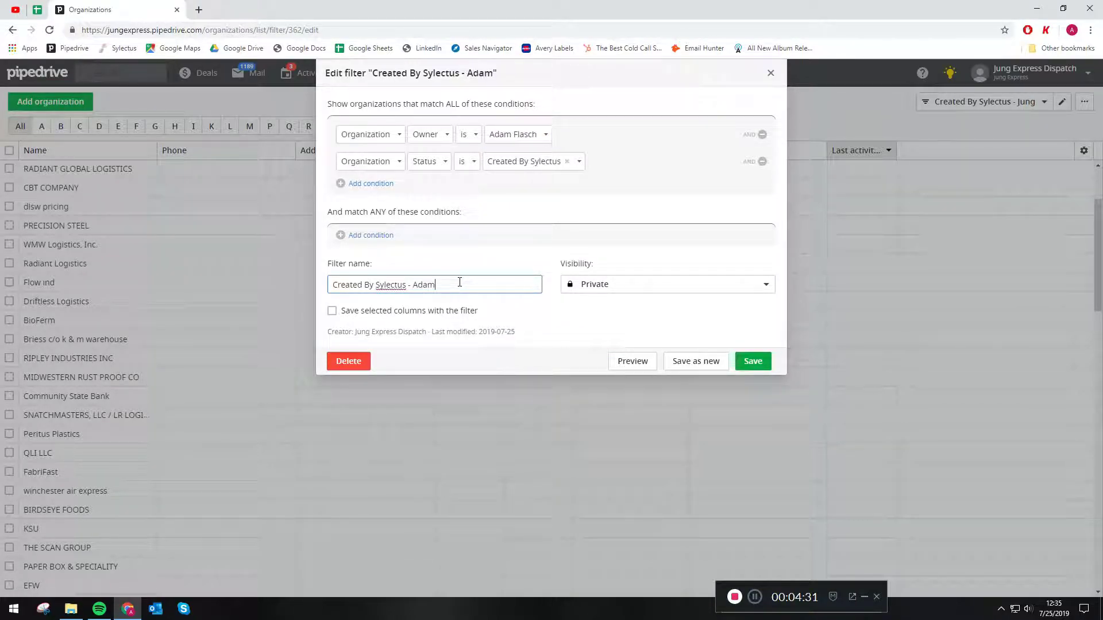
pyautogui.click(753, 361)
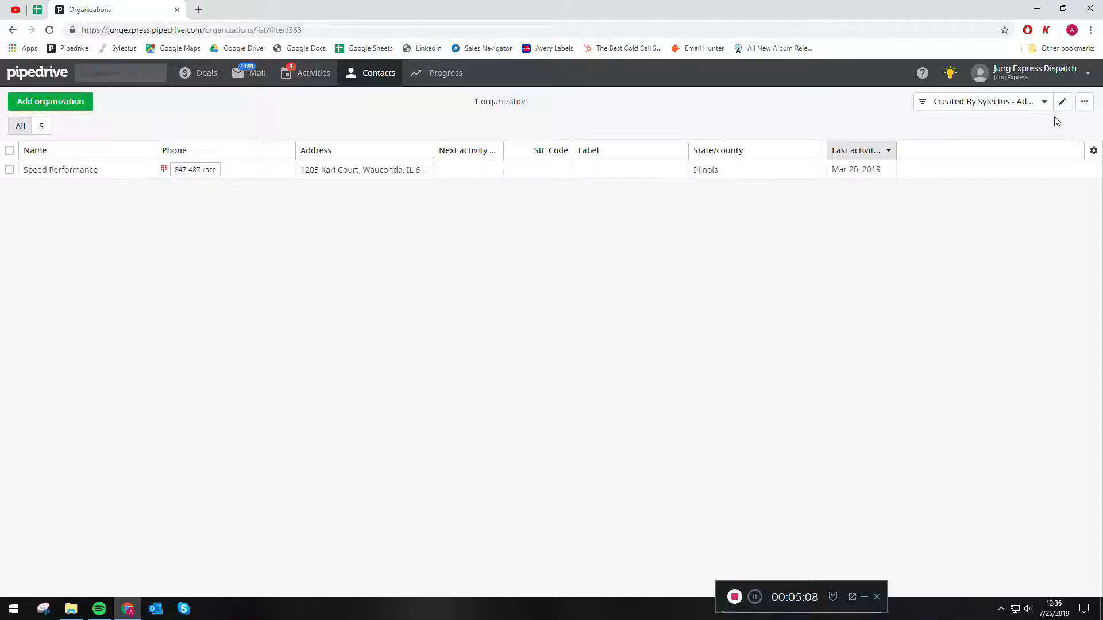
# - Start a new organization filter and name it "Custom Filter"
pyautogui.click(1043, 103)
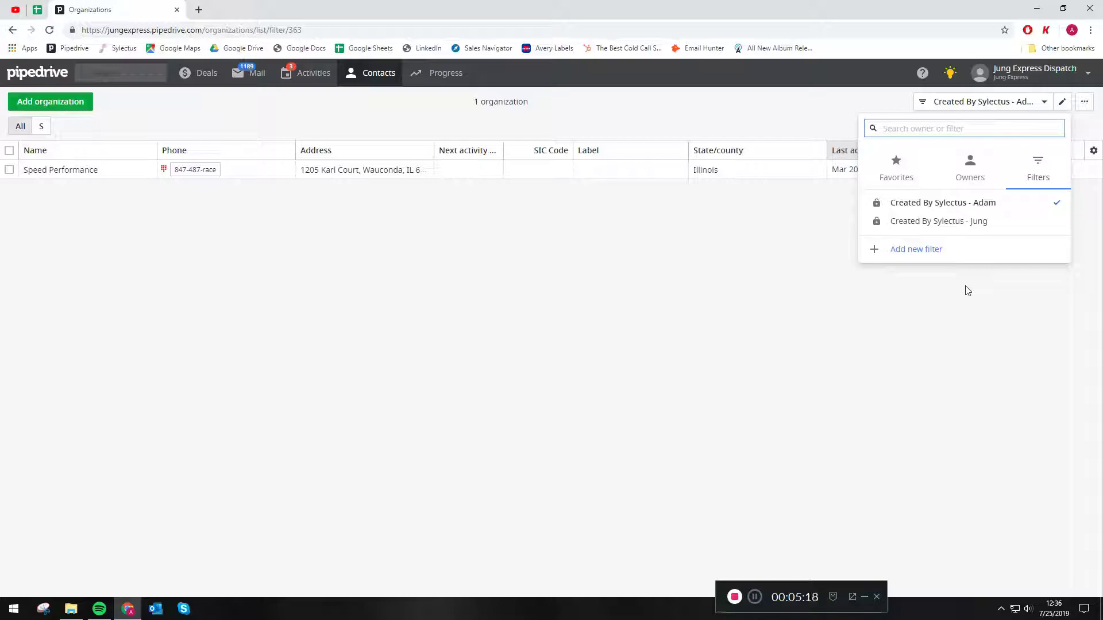
pyautogui.click(939, 254)
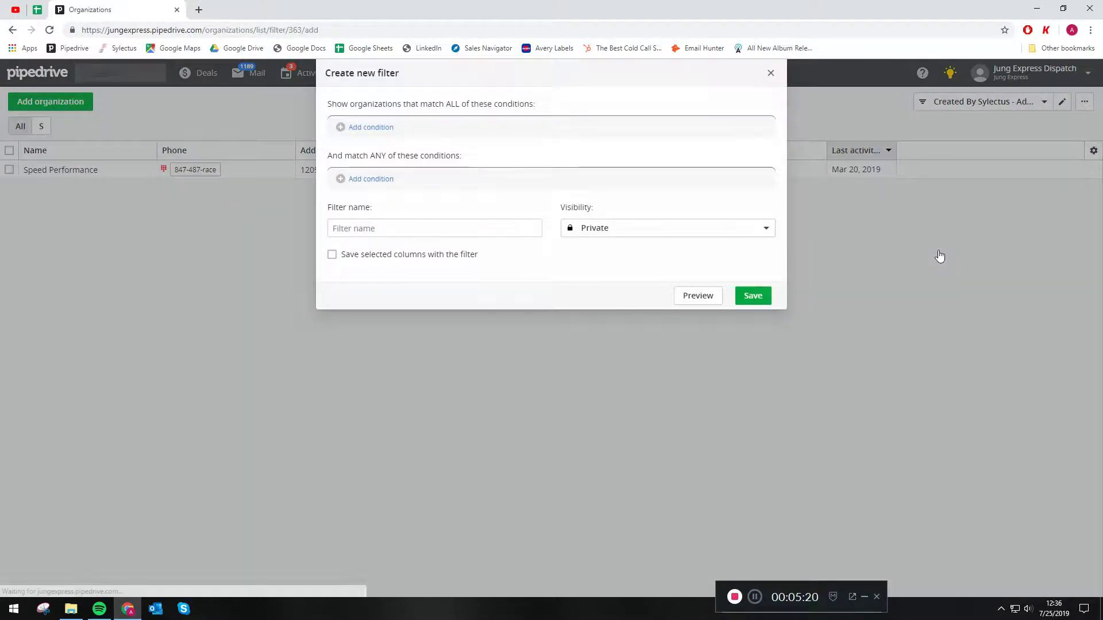
pyautogui.click(411, 232)
pyautogui.write('C')
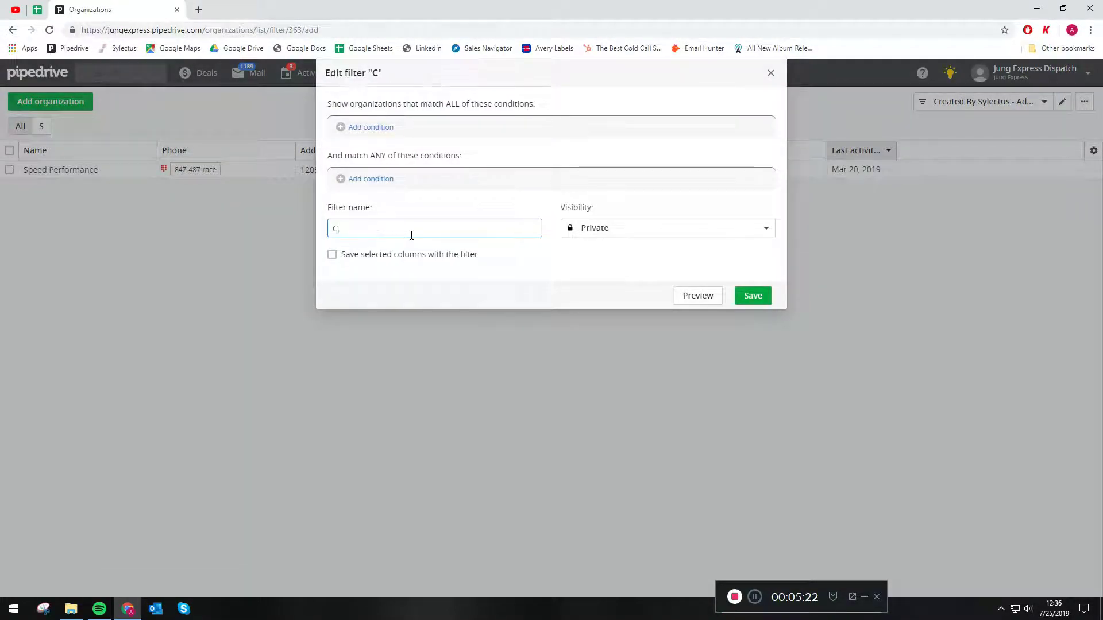
pyautogui.write('ustom Filter')
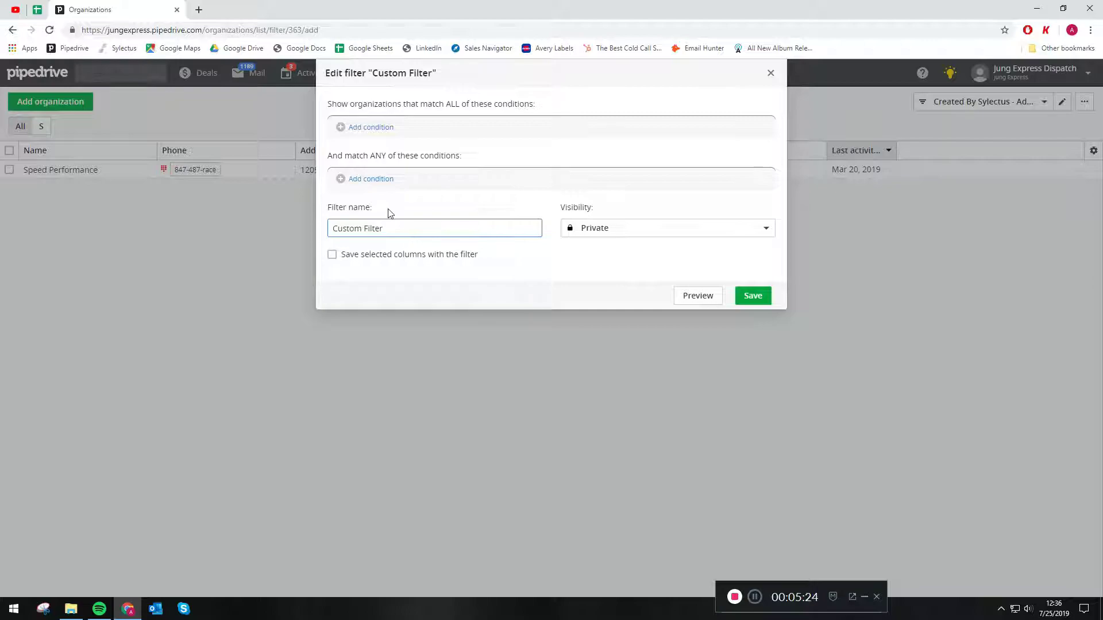
# - Add a match-all condition to the filter based on the Person field Vehicle Sizes Needed
pyautogui.click(372, 128)
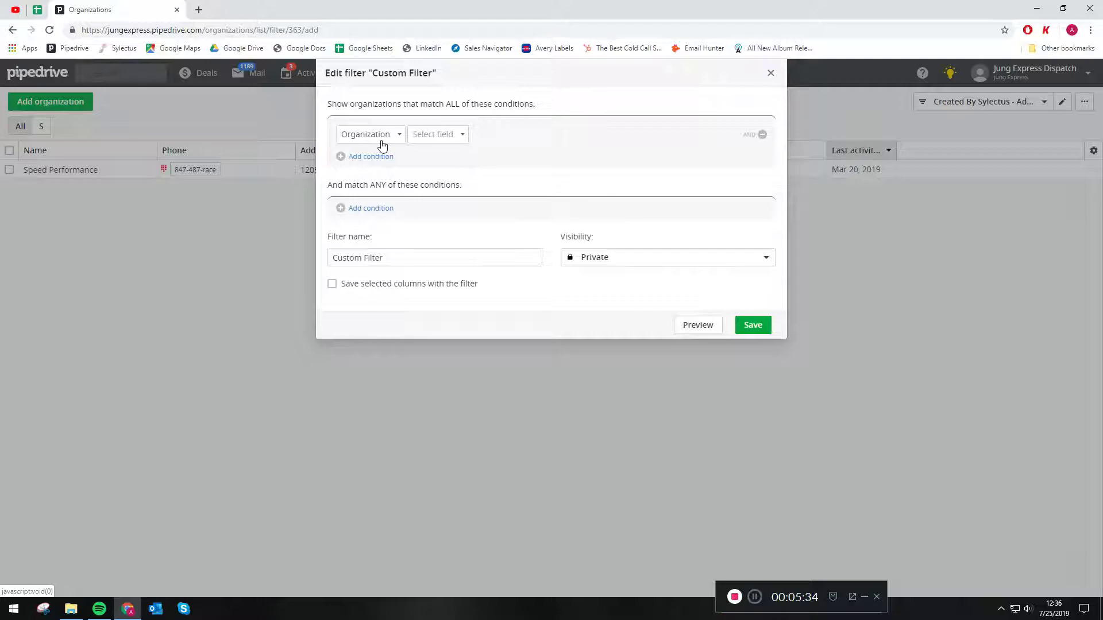
pyautogui.click(384, 137)
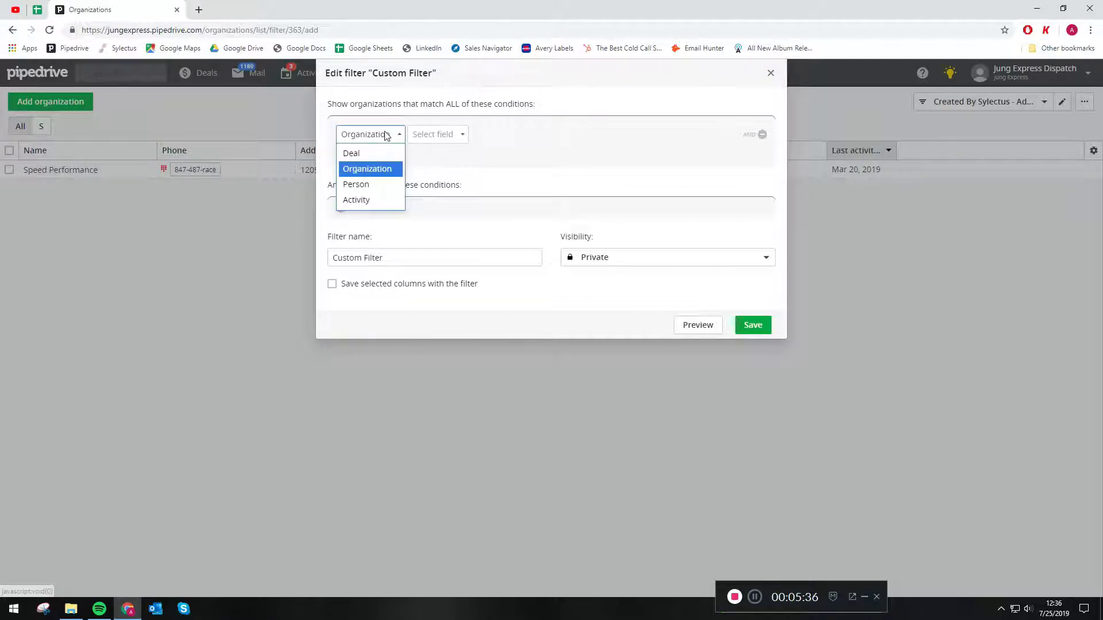
pyautogui.click(384, 184)
pyautogui.click(429, 135)
pyautogui.scroll(-10, 428, 242)
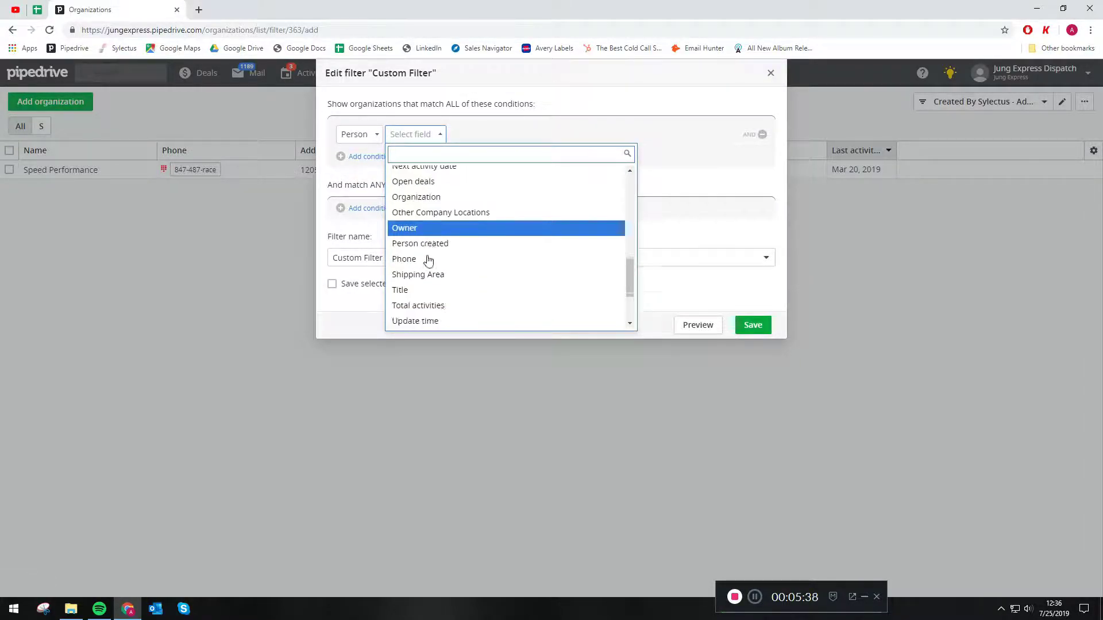
pyautogui.click(431, 243)
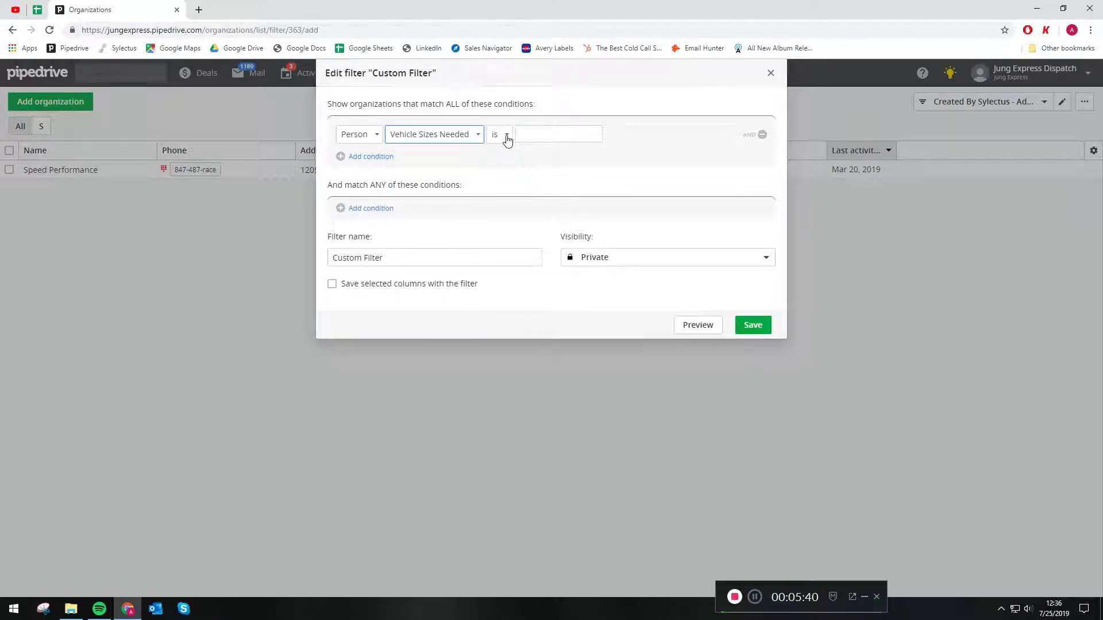
# - Make the Vehicle Sizes Needed condition contain 53' Dryvan and save the filter
pyautogui.click(508, 136)
pyautogui.click(514, 182)
pyautogui.click(554, 136)
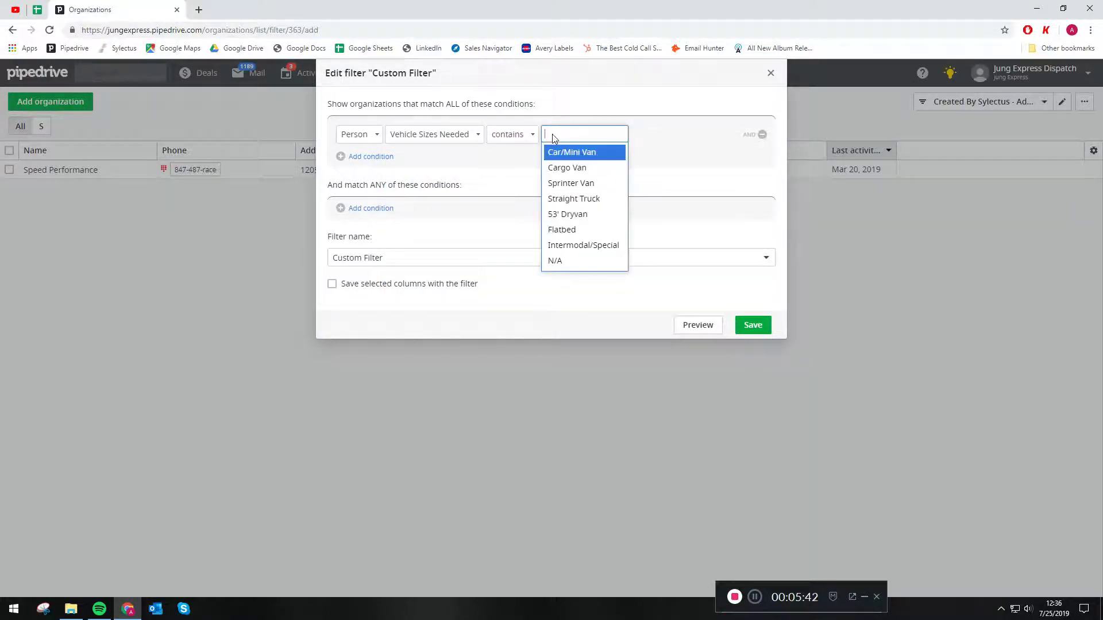
pyautogui.click(568, 215)
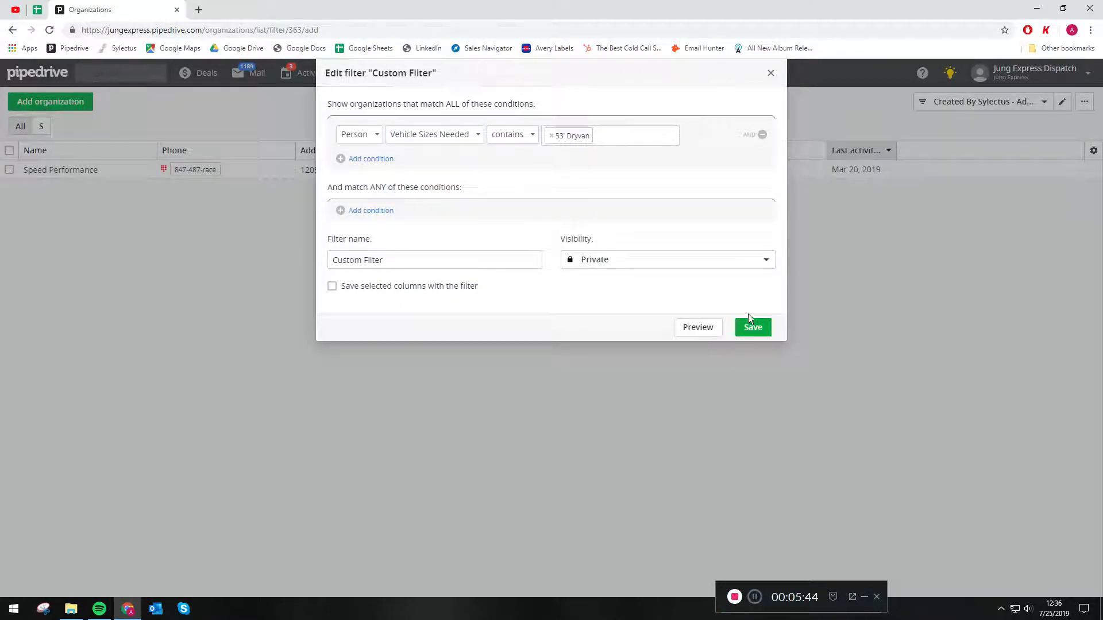
pyautogui.click(750, 325)
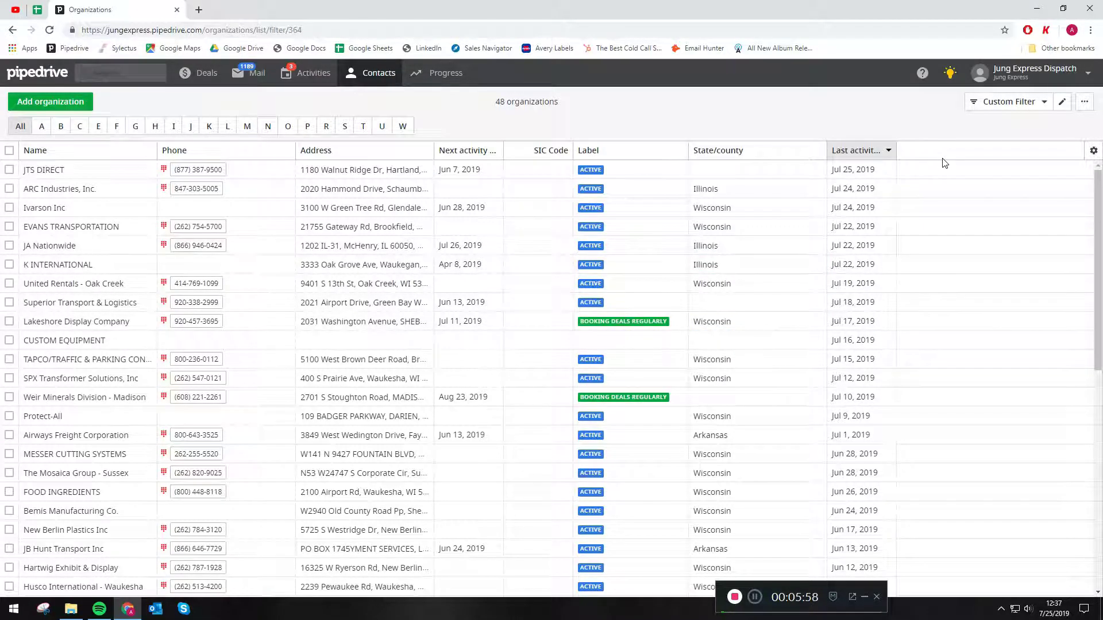
# - Edit "Custom Filter" and switch its Person condition to the Shipping Area field
pyautogui.click(1060, 104)
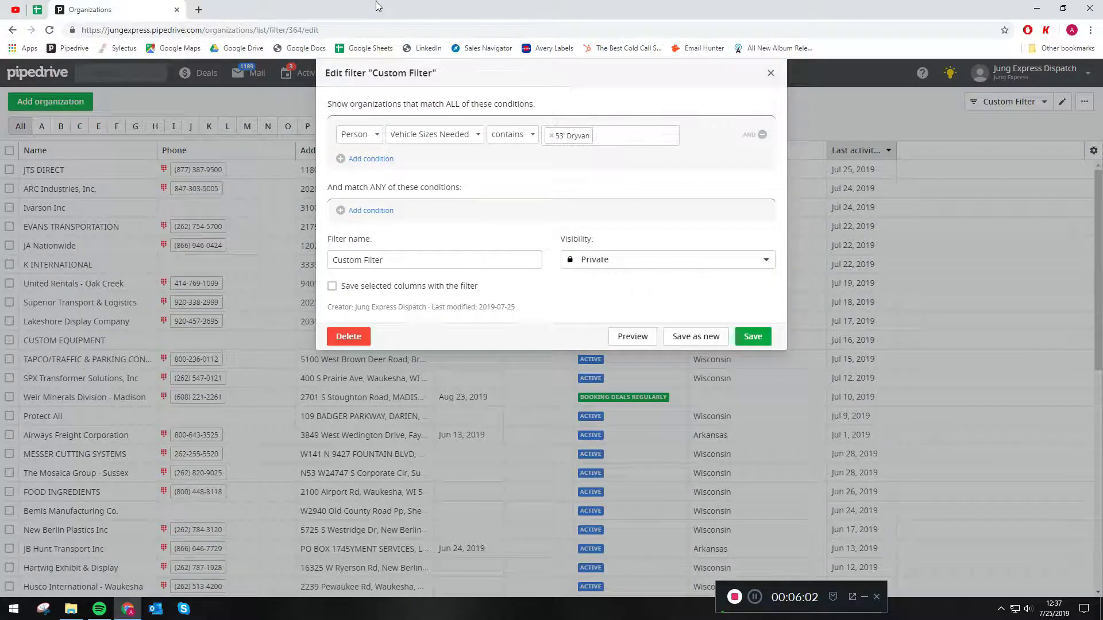
pyautogui.click(453, 143)
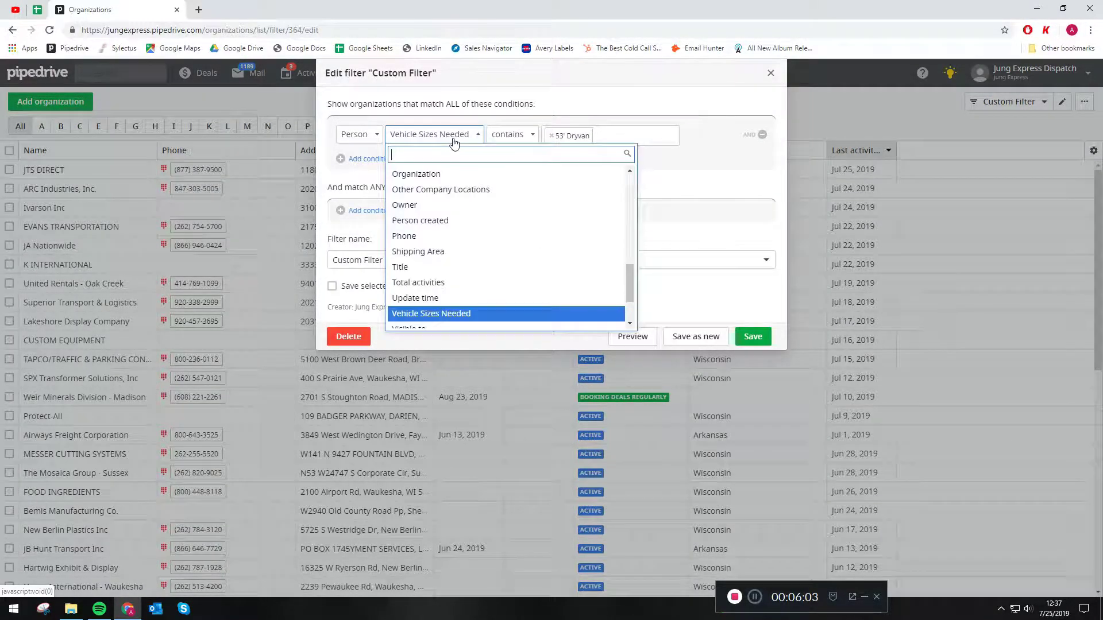
pyautogui.click(443, 257)
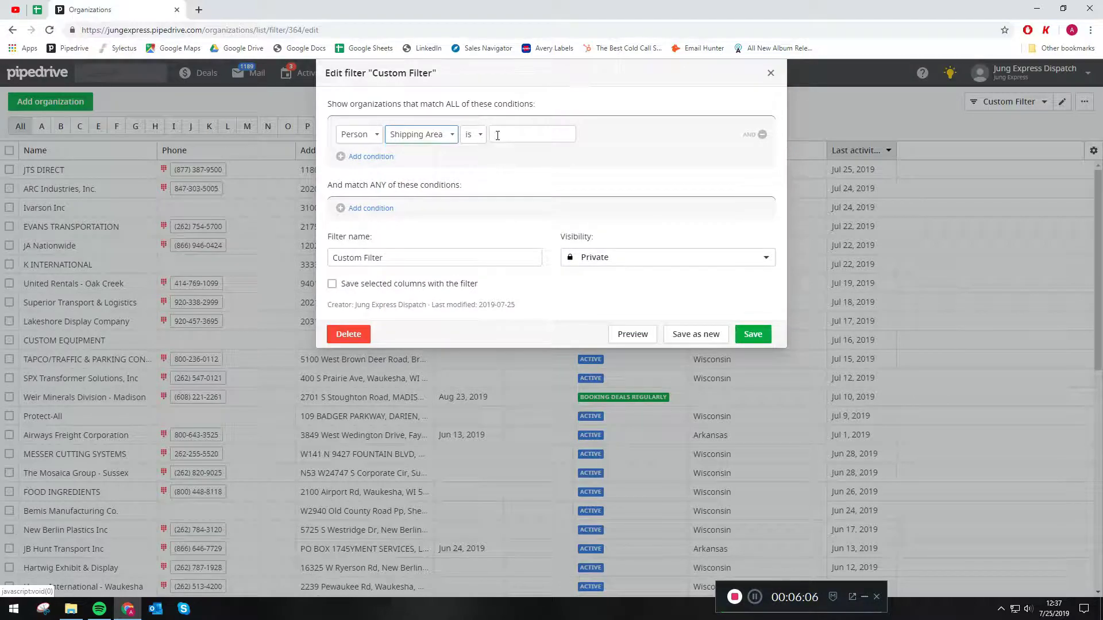
# - Make the Shipping Area condition contain Mexico and save the filter
pyautogui.click(496, 135)
pyautogui.click(473, 134)
pyautogui.click(472, 135)
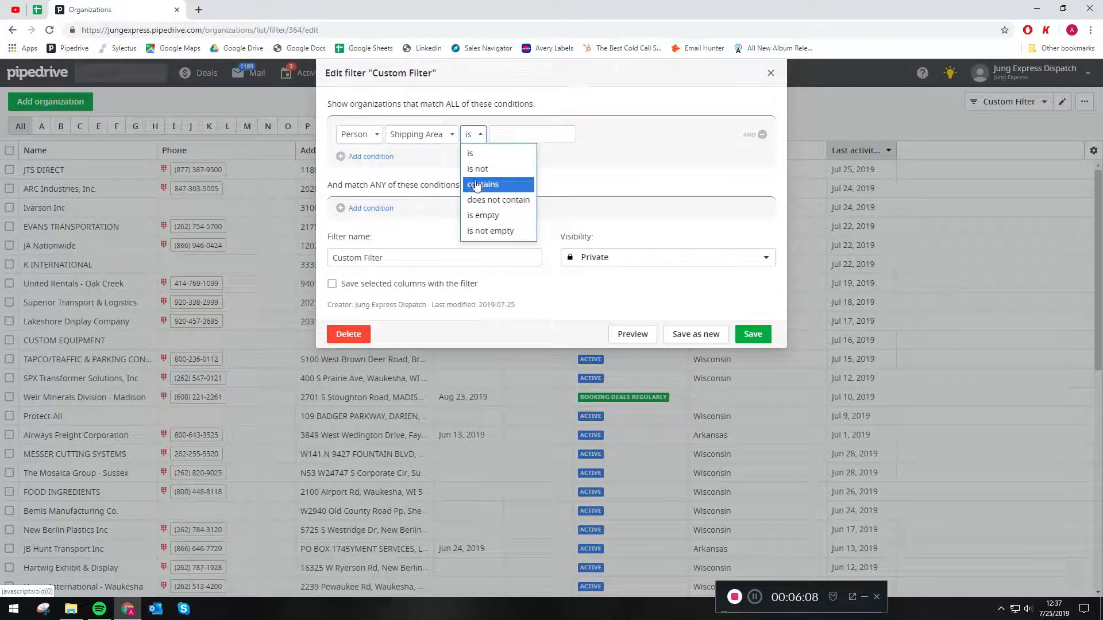
pyautogui.click(478, 183)
pyautogui.click(537, 135)
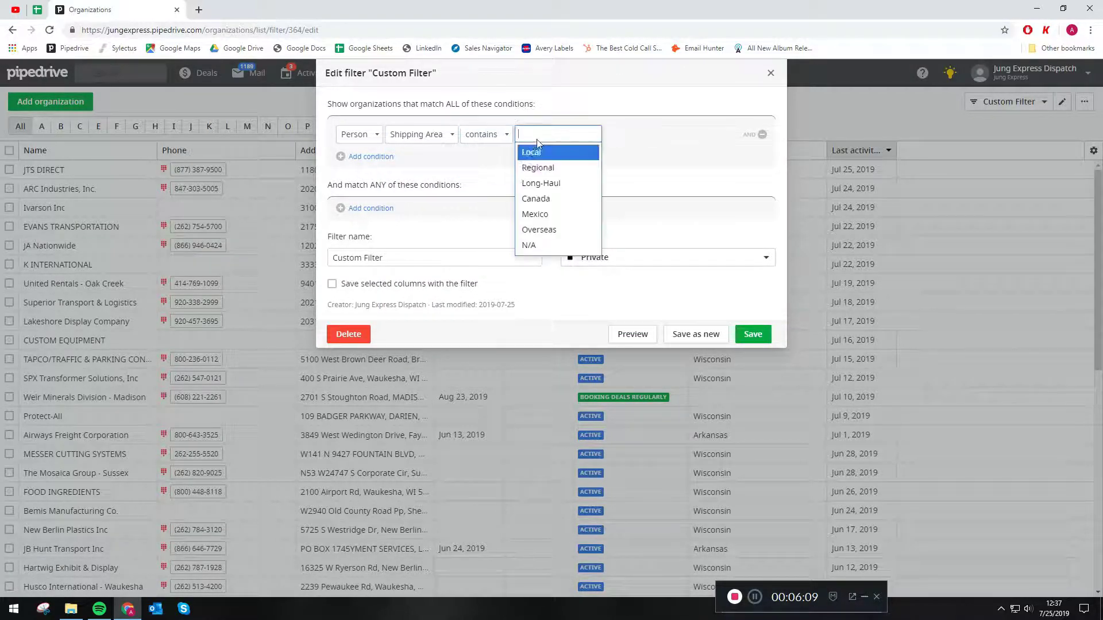
pyautogui.click(535, 215)
pyautogui.click(755, 341)
pyautogui.click(755, 339)
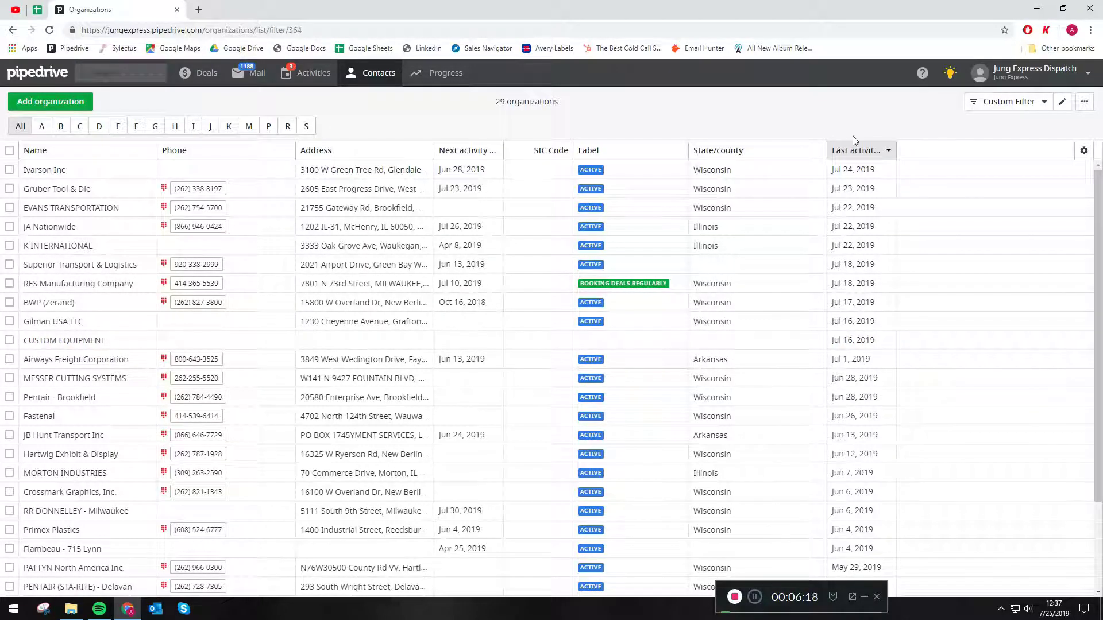
# - Start another new organization filter and name it "Filter by Label/Status"
pyautogui.click(1043, 108)
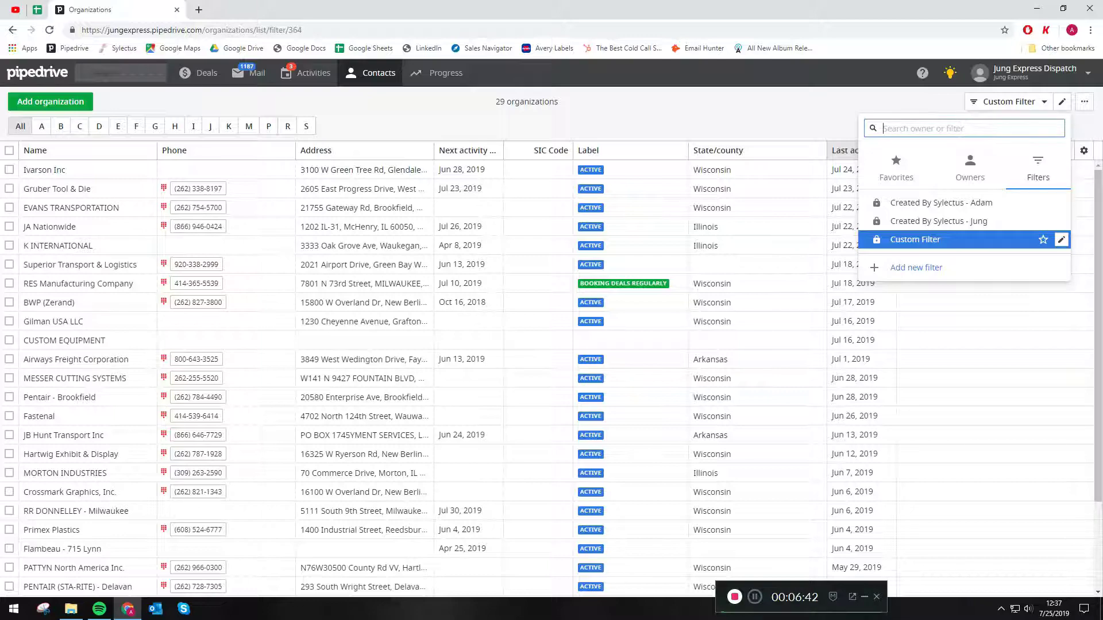
pyautogui.click(933, 269)
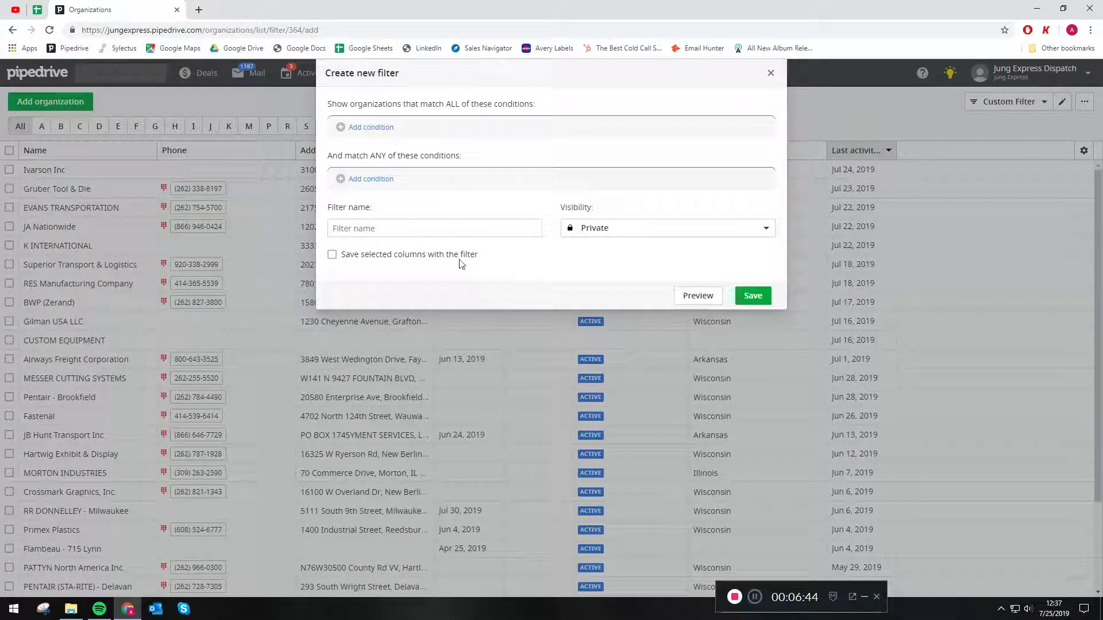
pyautogui.click(446, 228)
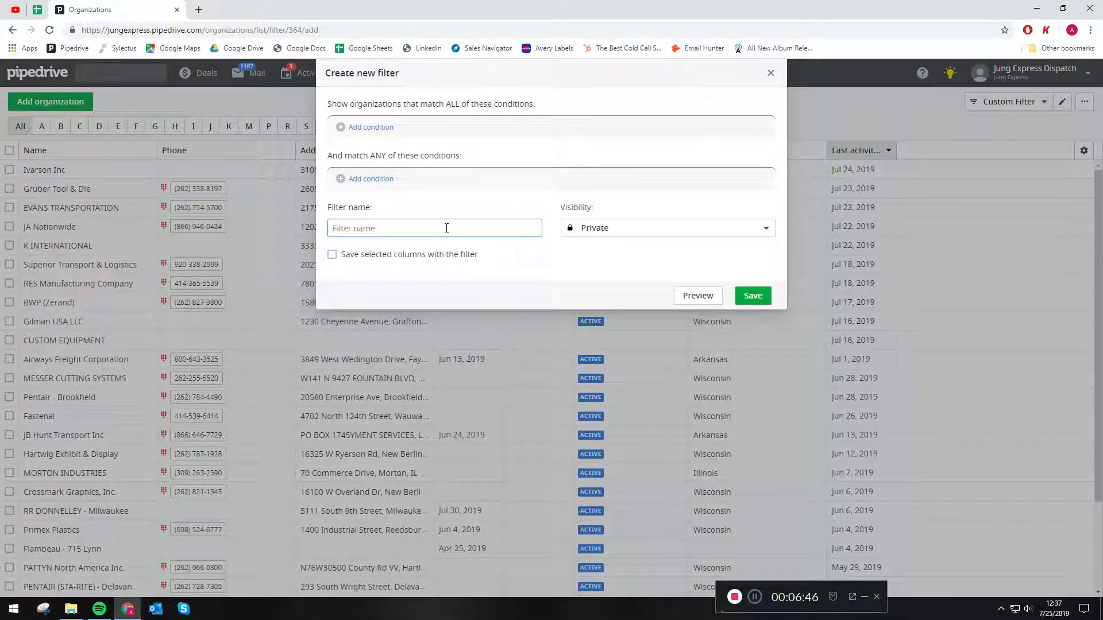
pyautogui.write('Filter ')
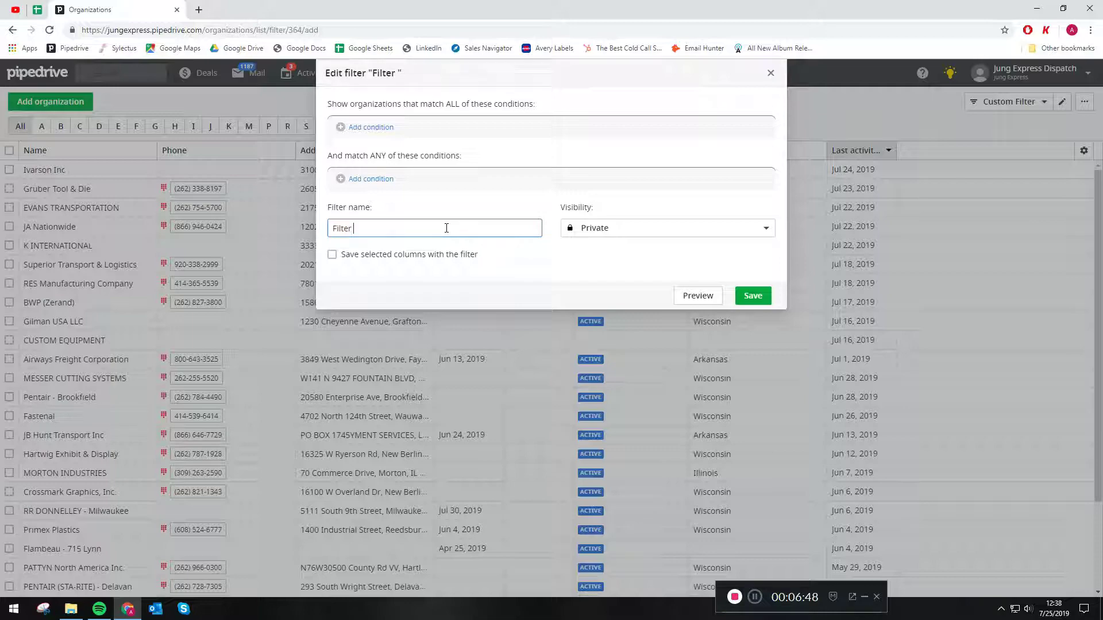
pyautogui.write('by Label/Status')
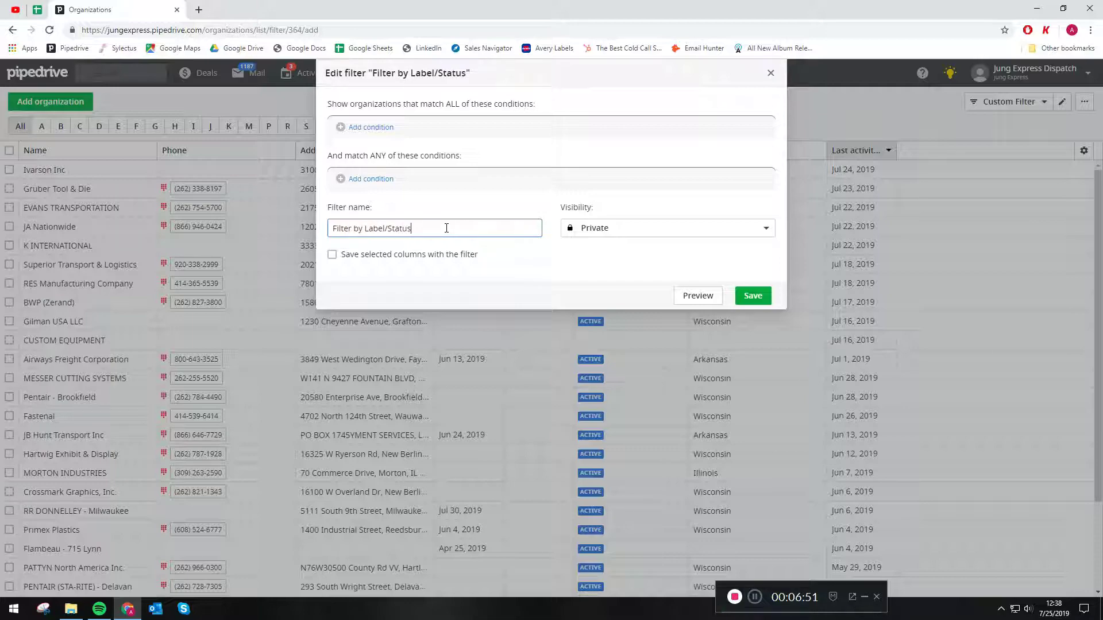
# - Add a match-all condition that the organization's Owner is the first colleague listed after Current user
pyautogui.click(371, 126)
pyautogui.click(420, 136)
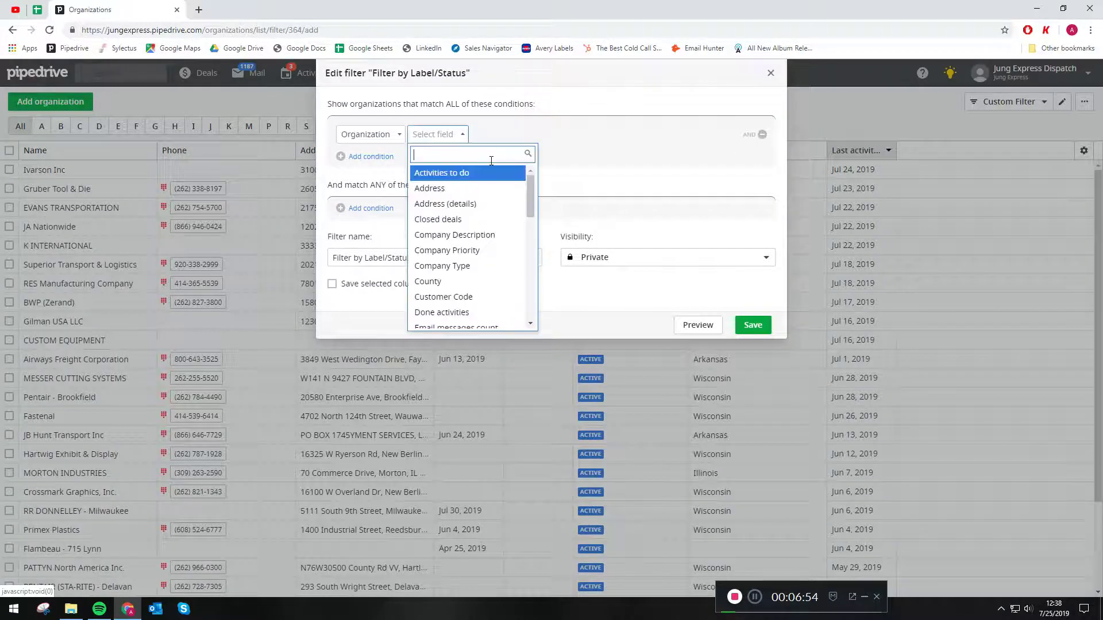
pyautogui.scroll(-4, 436, 196)
pyautogui.scroll(-2, 464, 197)
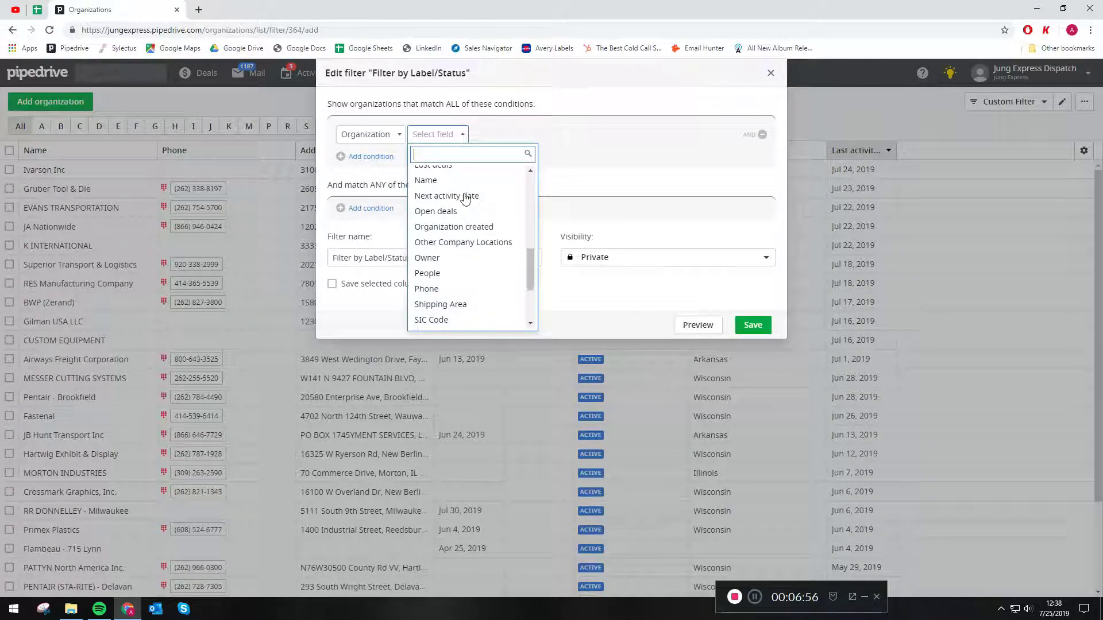
pyautogui.click(443, 254)
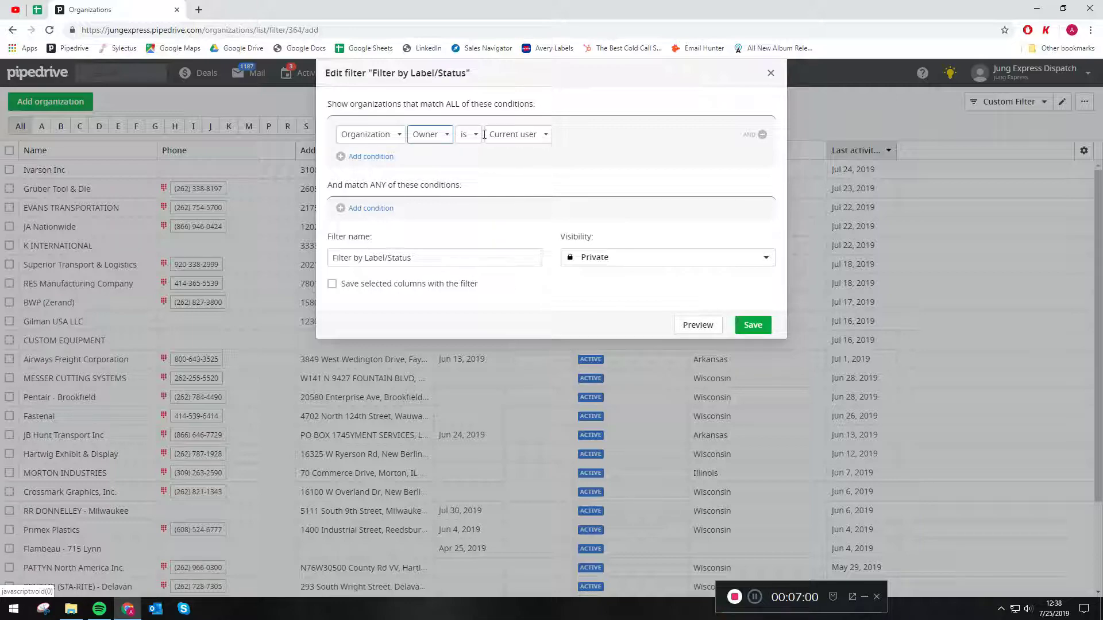
pyautogui.click(506, 136)
pyautogui.click(510, 185)
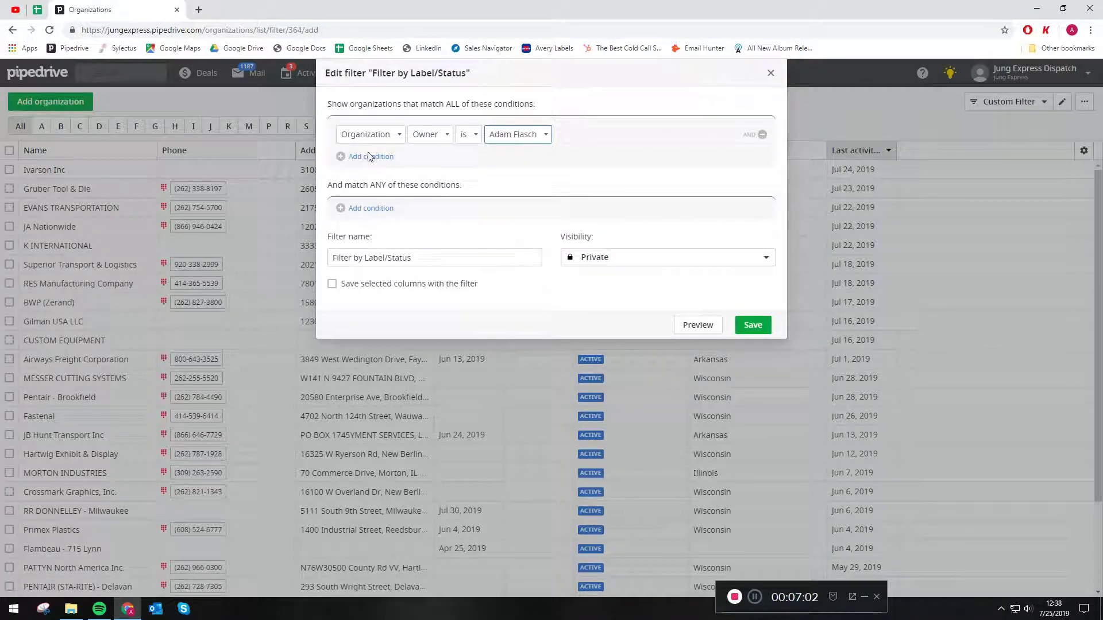
# - Add a second match-all condition that the organization's Status is Warm Lead, and save the filter
pyautogui.click(368, 156)
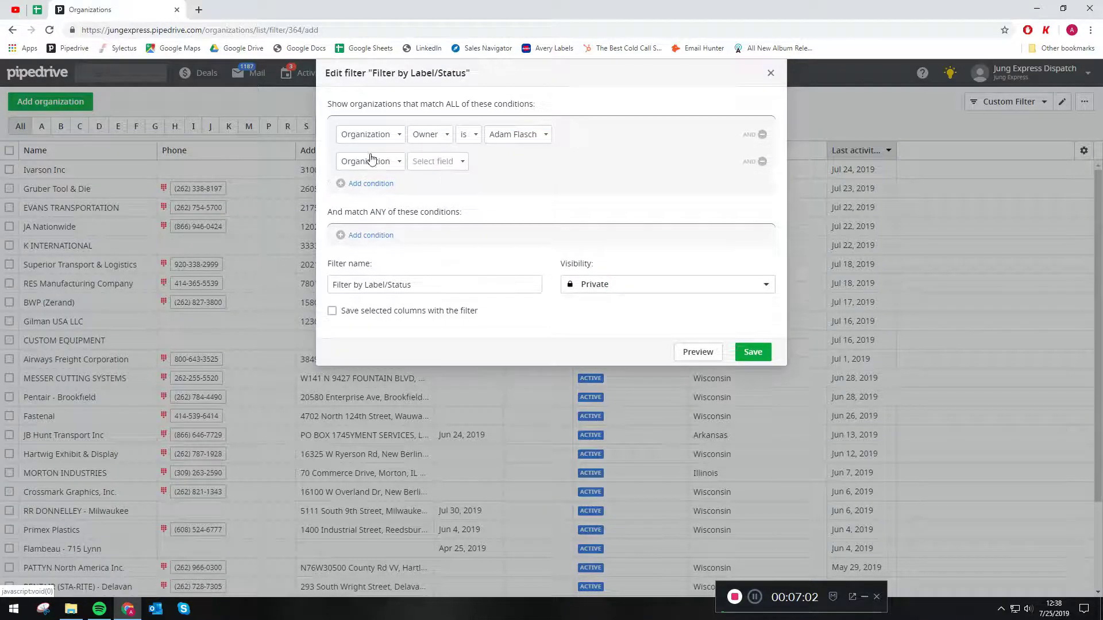
pyautogui.click(447, 163)
pyautogui.scroll(-2, 470, 264)
pyautogui.scroll(-2, 470, 264)
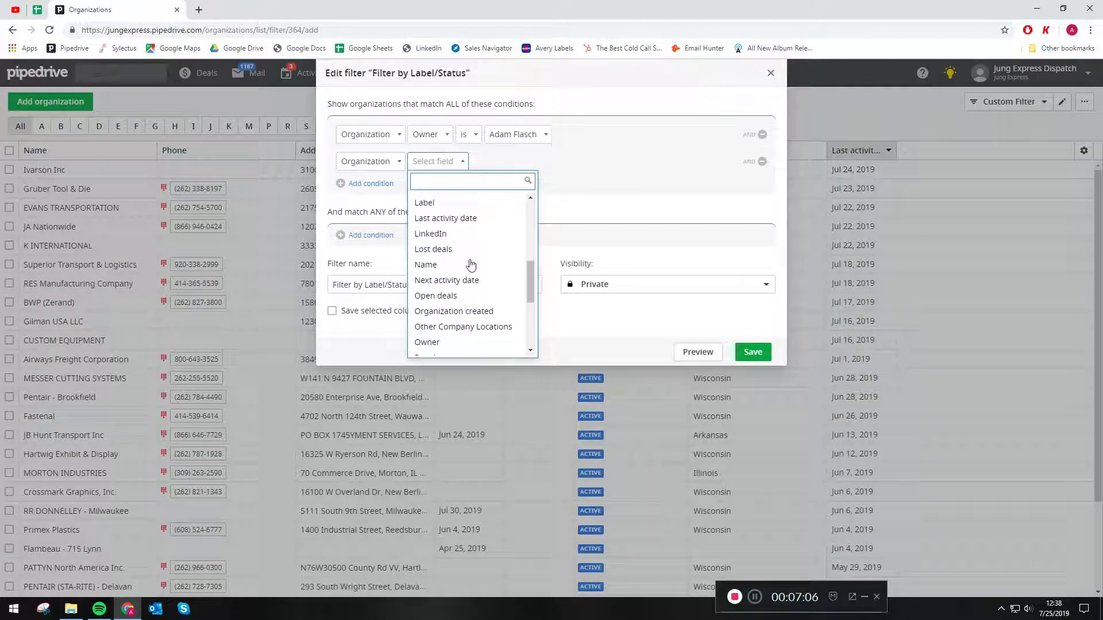
pyautogui.scroll(-3, 469, 265)
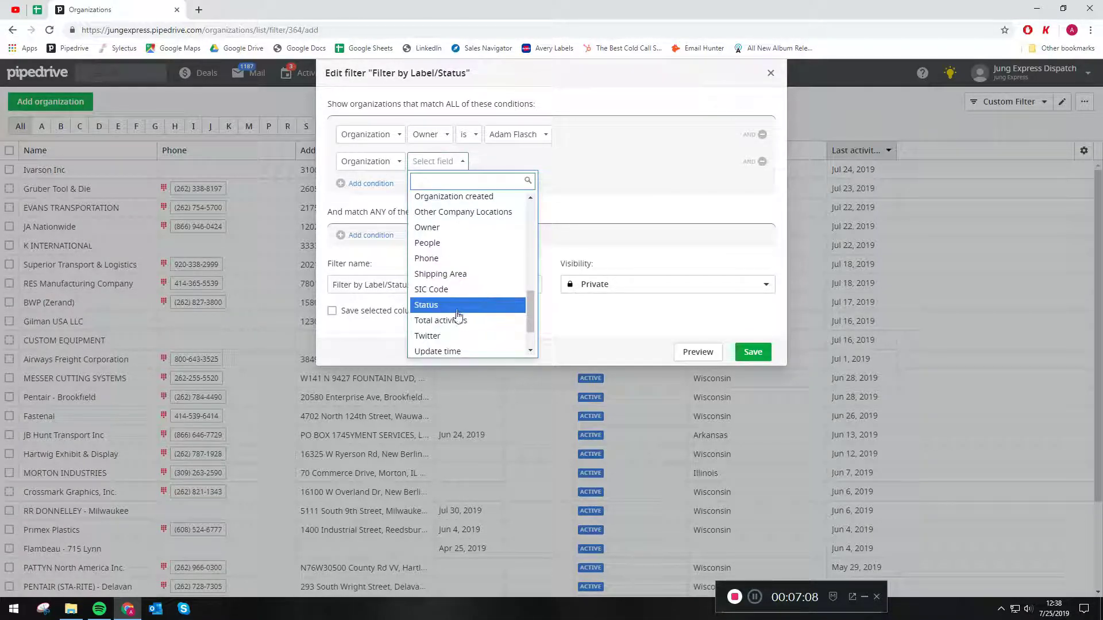
pyautogui.click(457, 310)
pyautogui.click(512, 163)
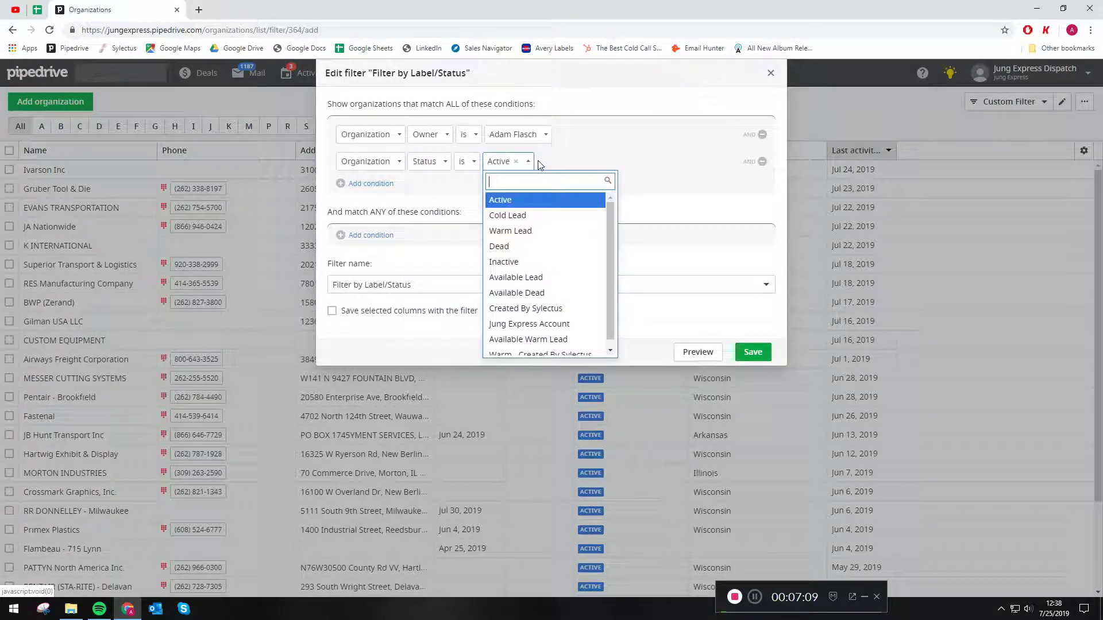
pyautogui.click(551, 232)
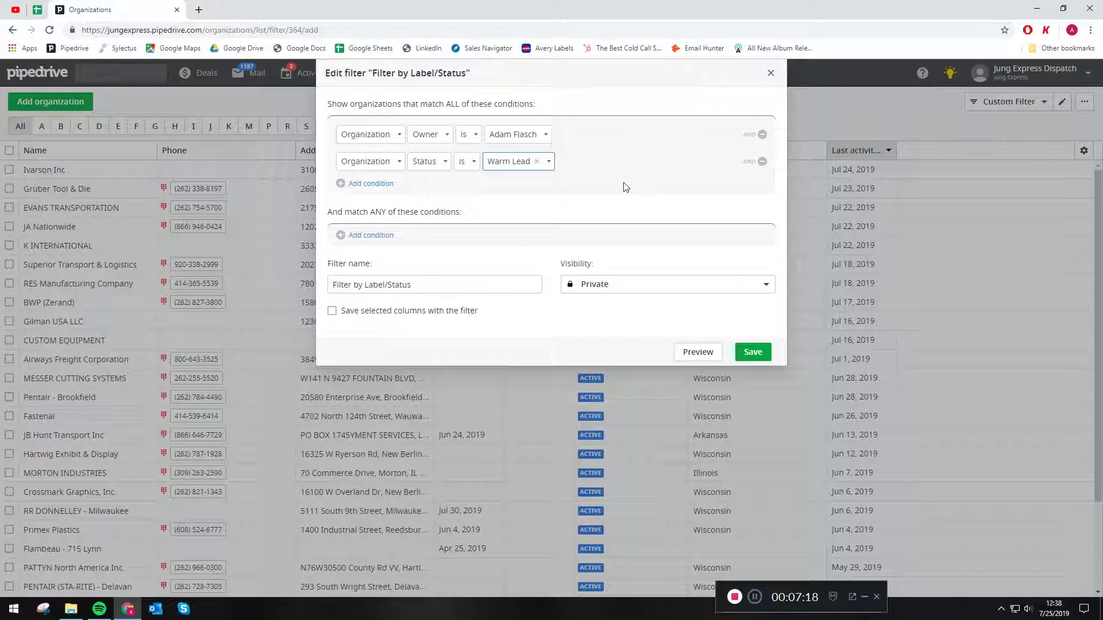
pyautogui.click(757, 351)
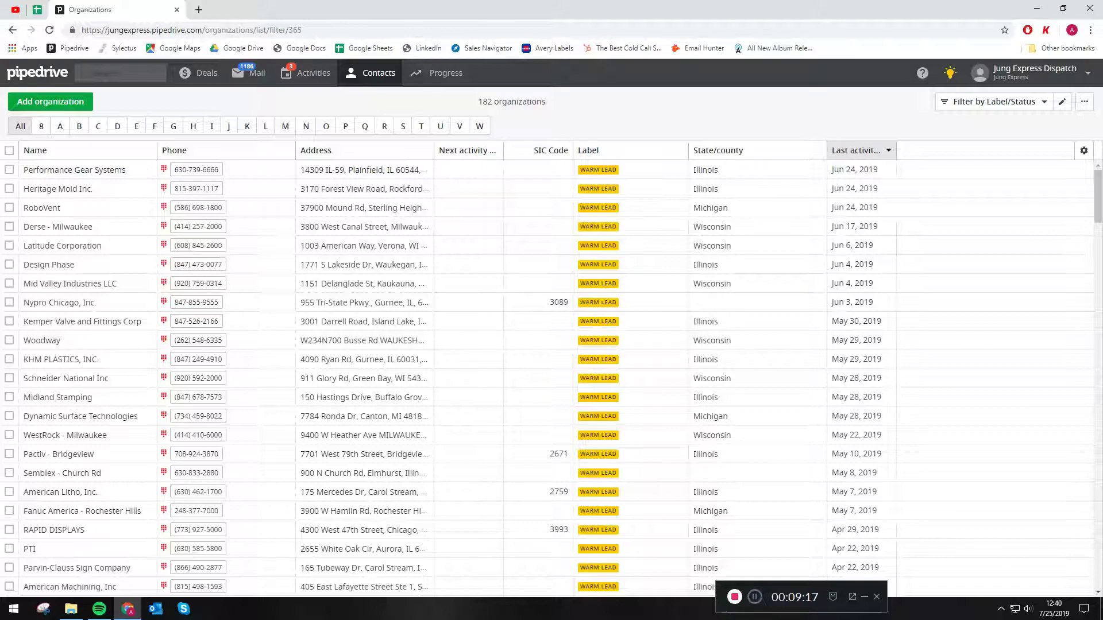
# - Start a new organization filter with a match-all condition that the organization's Status is Warm Lead
pyautogui.click(1045, 101)
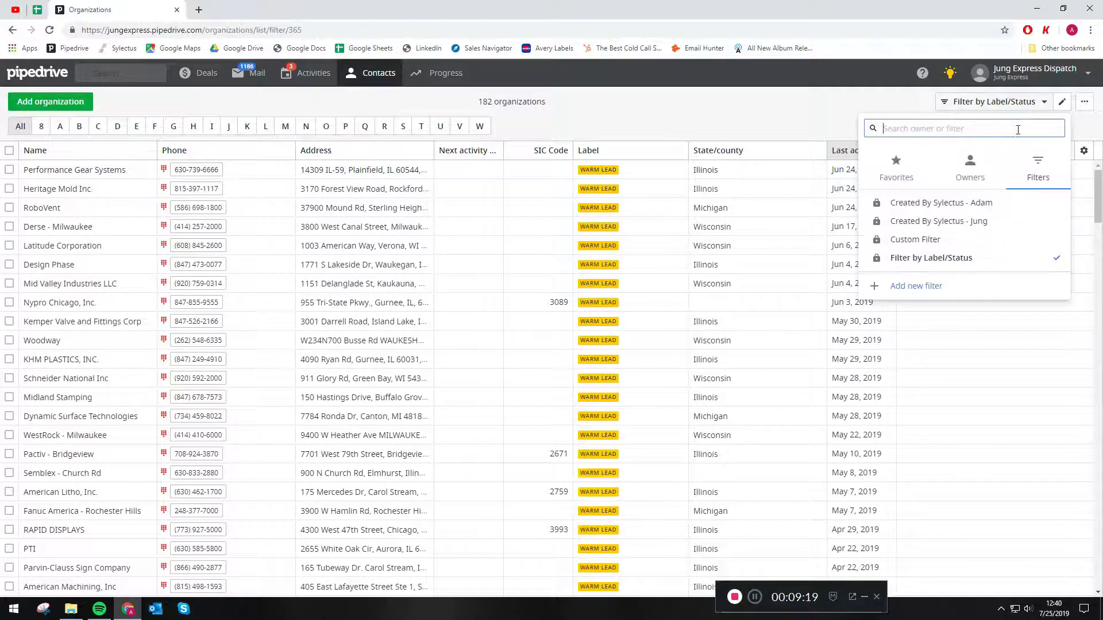
pyautogui.click(939, 287)
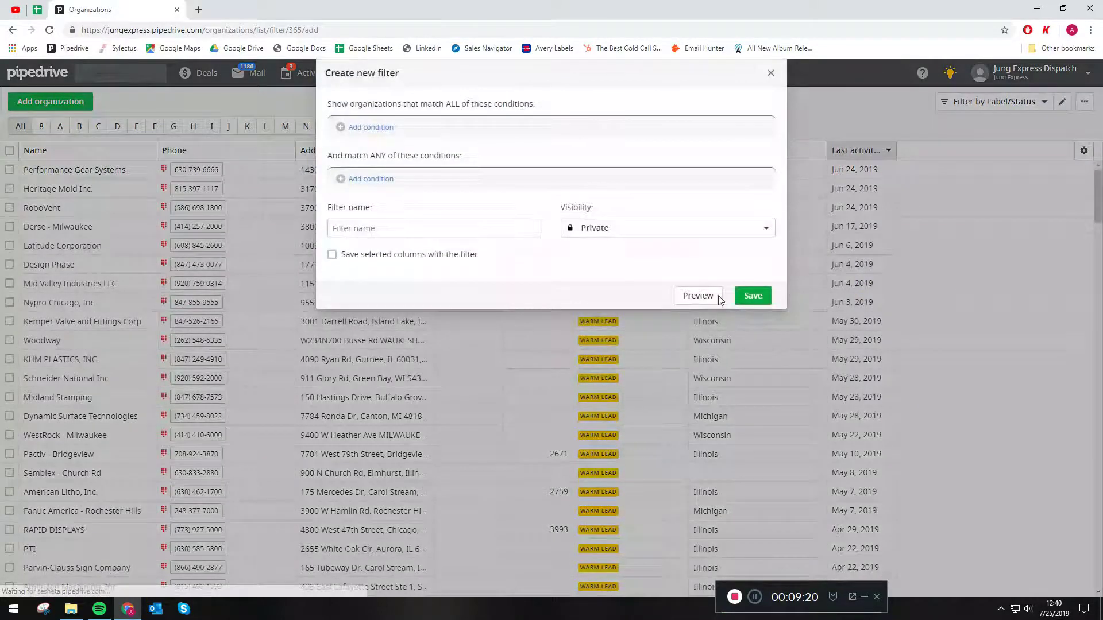
pyautogui.click(367, 127)
pyautogui.scroll(-5, 482, 190)
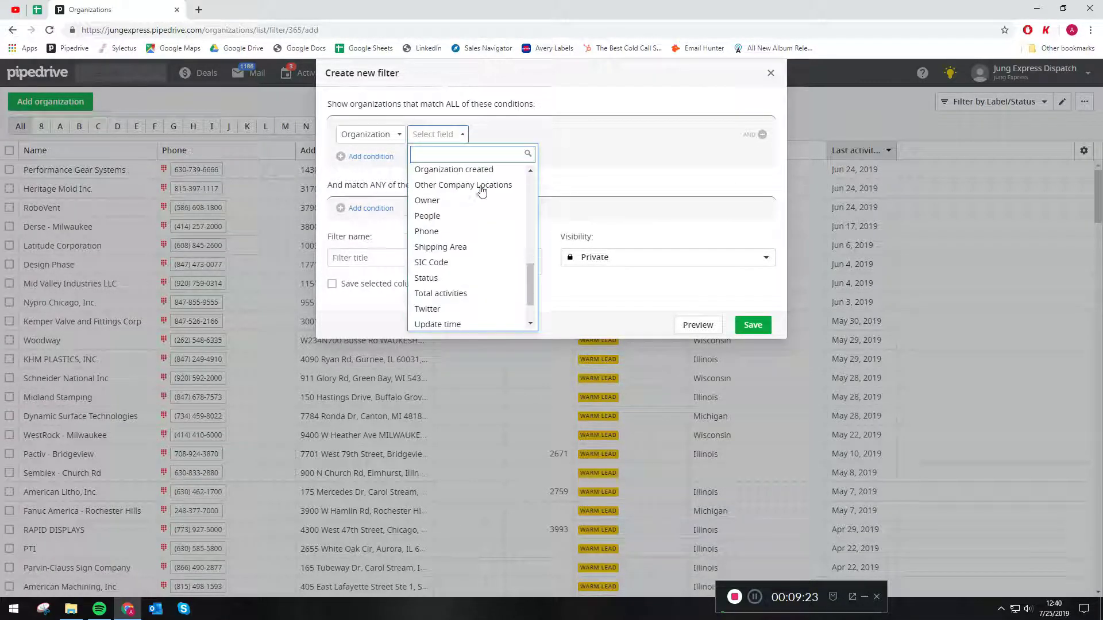
pyautogui.click(479, 279)
pyautogui.click(516, 135)
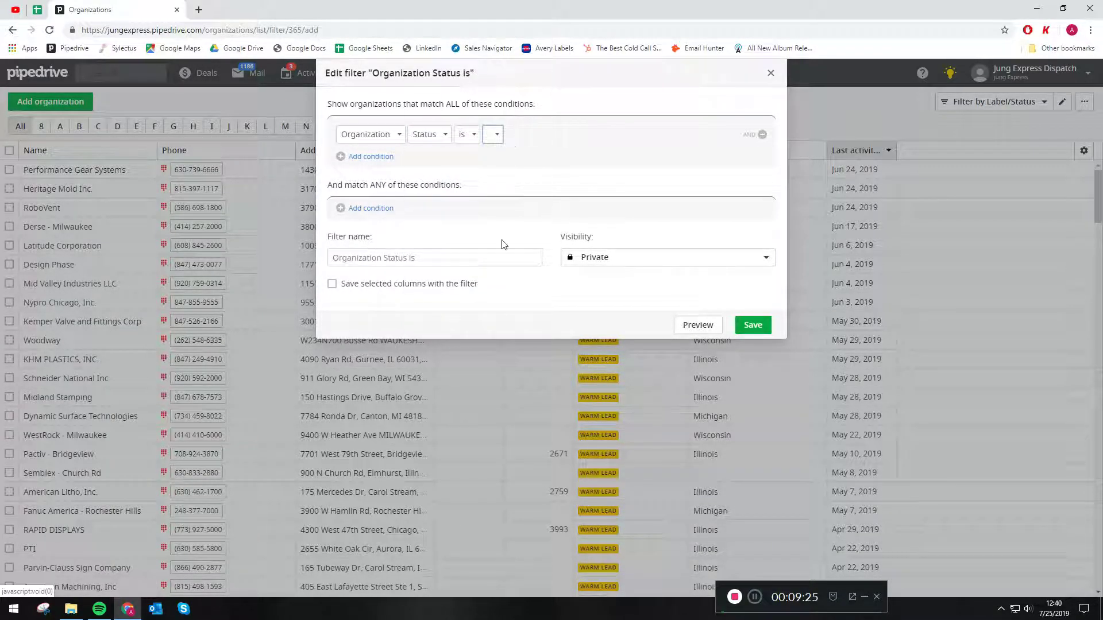
pyautogui.click(494, 135)
pyautogui.click(511, 206)
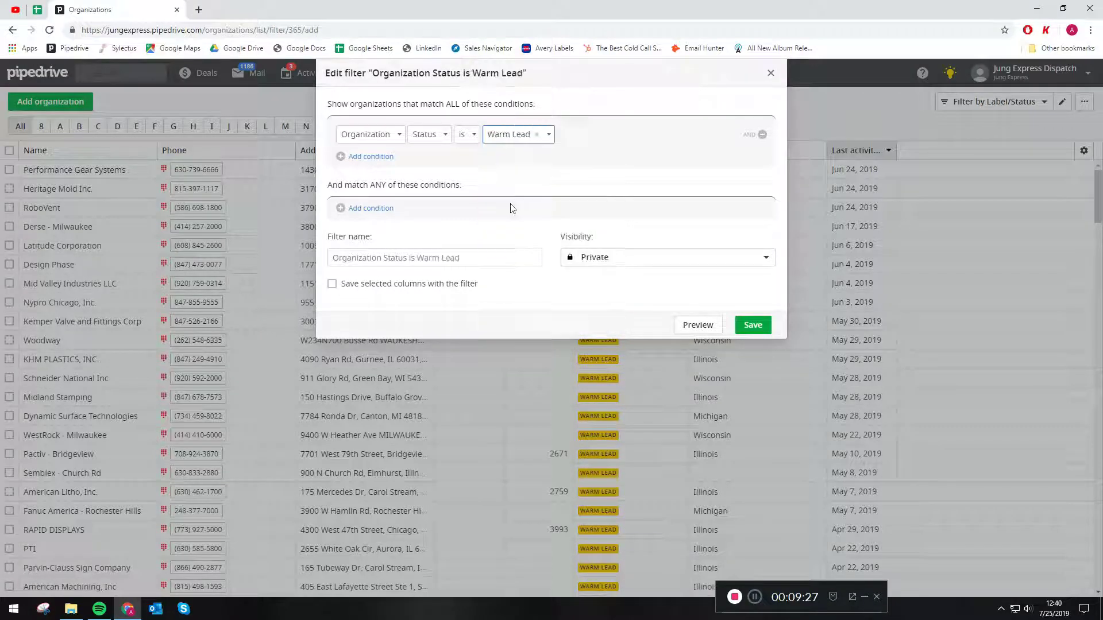
# - Add a match-all condition that the organization's Address (details) State/county is Wisconsin
pyautogui.click(383, 157)
pyautogui.click(432, 162)
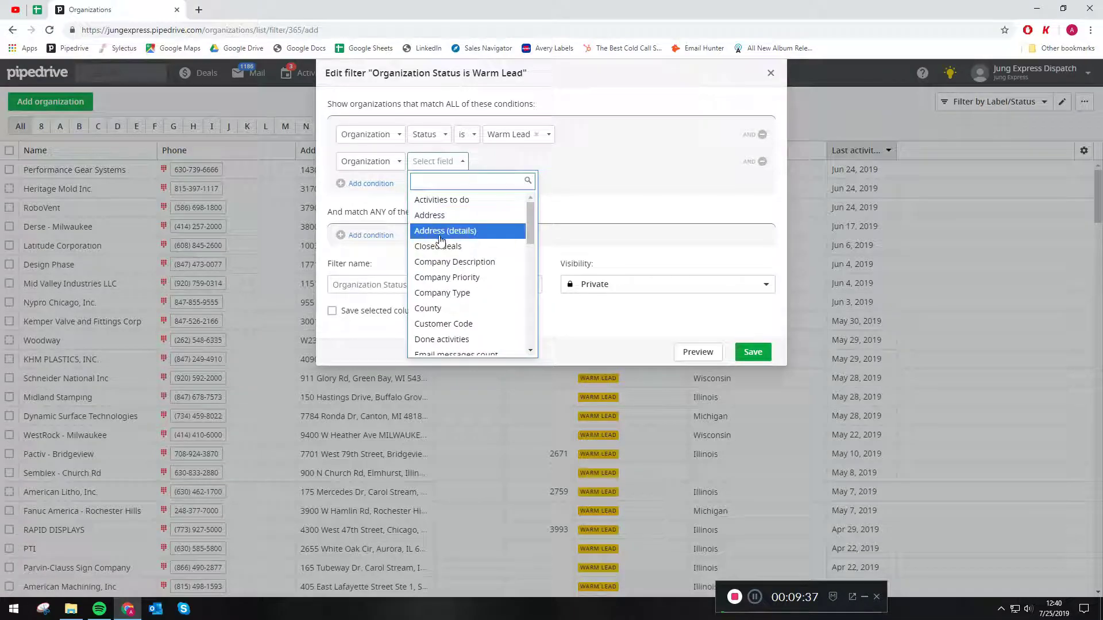
pyautogui.click(442, 230)
pyautogui.click(537, 162)
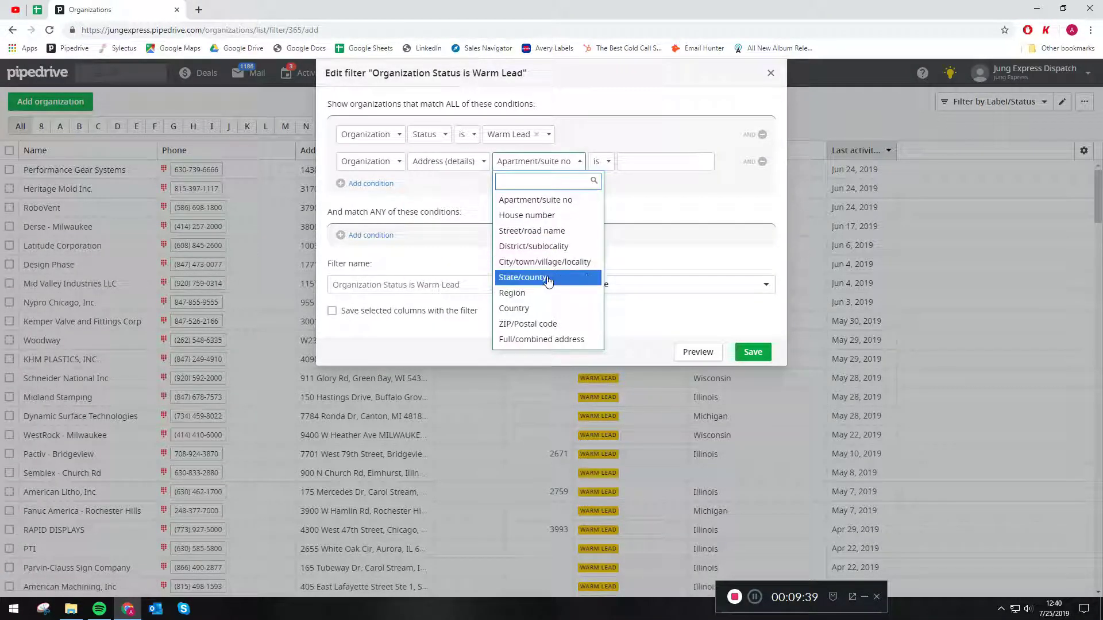
pyautogui.click(522, 278)
pyautogui.click(627, 163)
pyautogui.write('Wisconsin')
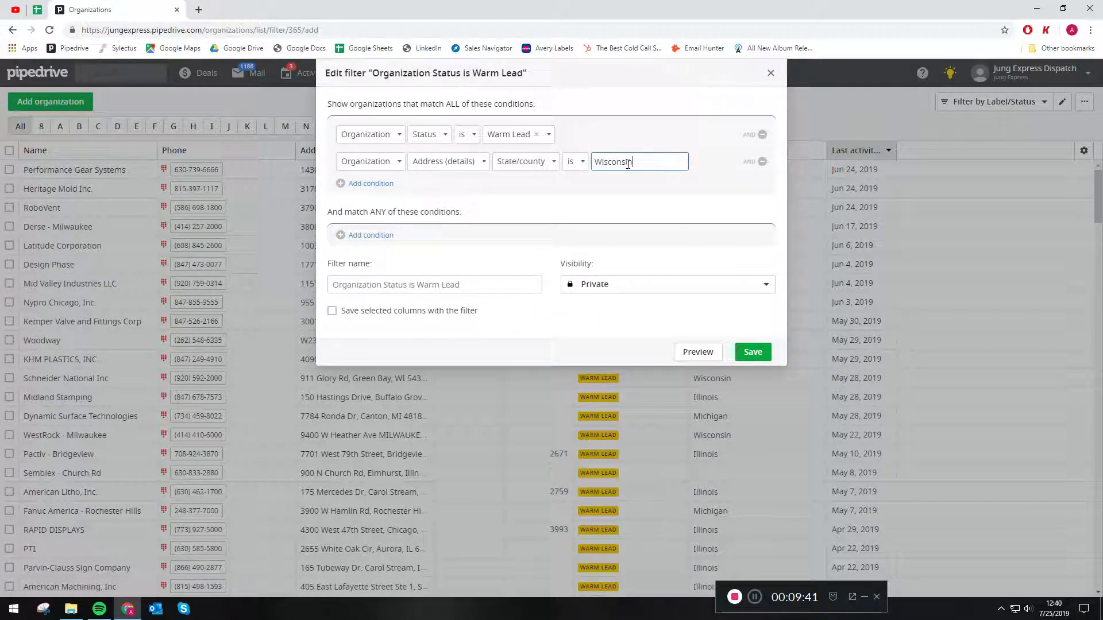
# - Add another match-all condition that the organization's Address (details) State/county is Illinois
pyautogui.click(367, 183)
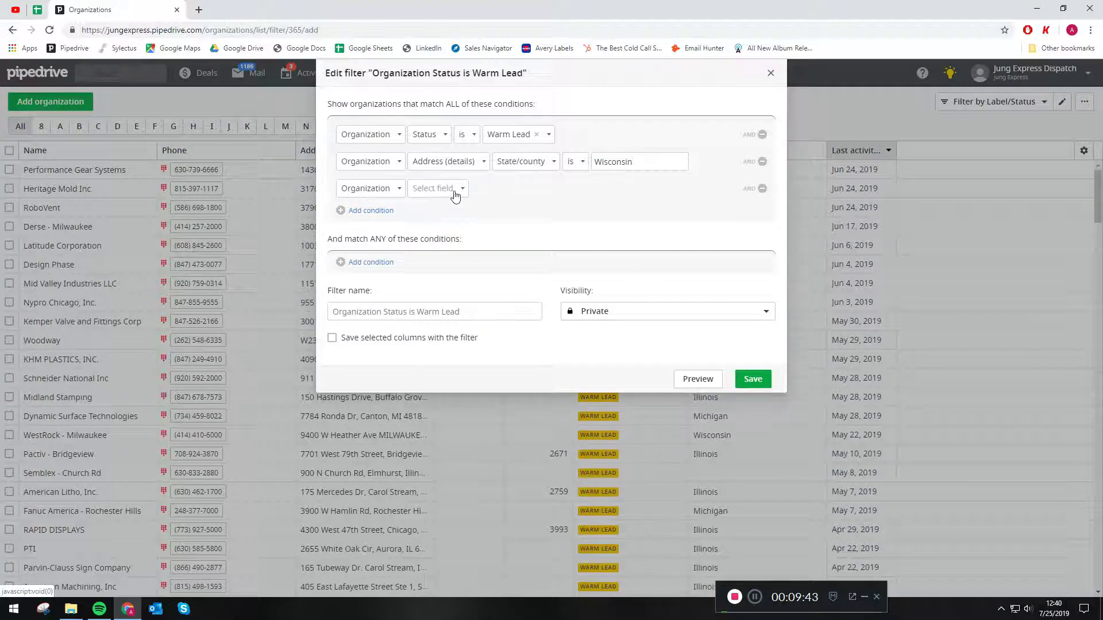
pyautogui.click(433, 189)
pyautogui.click(451, 257)
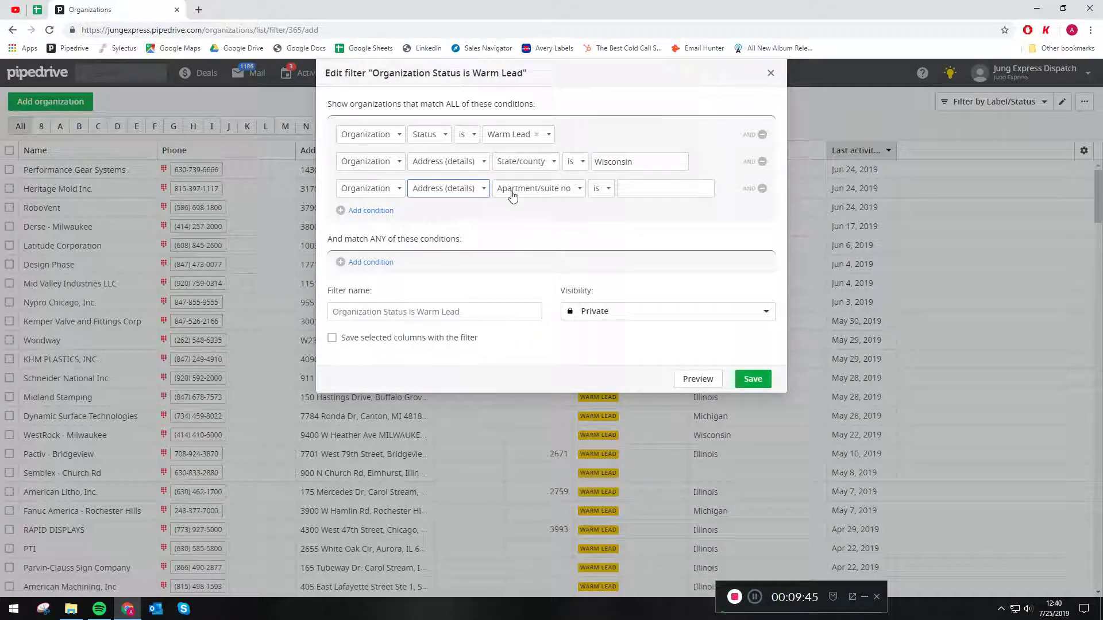
pyautogui.click(525, 191)
pyautogui.click(522, 304)
pyautogui.click(607, 183)
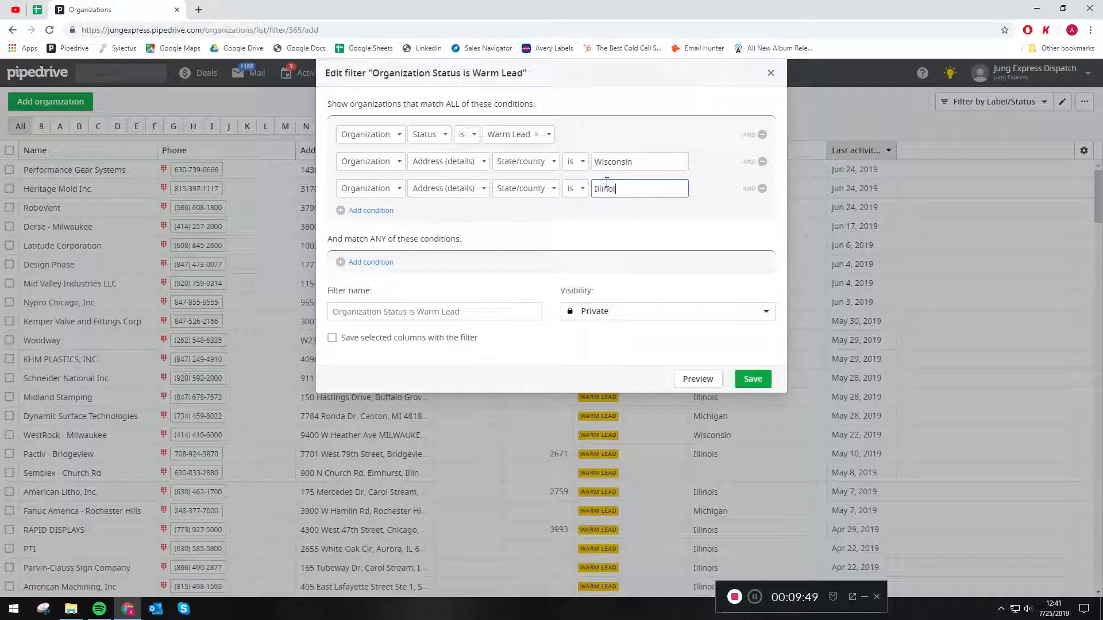
# - Name the new filter "Filter by Multi-State" and save it
pyautogui.click(432, 311)
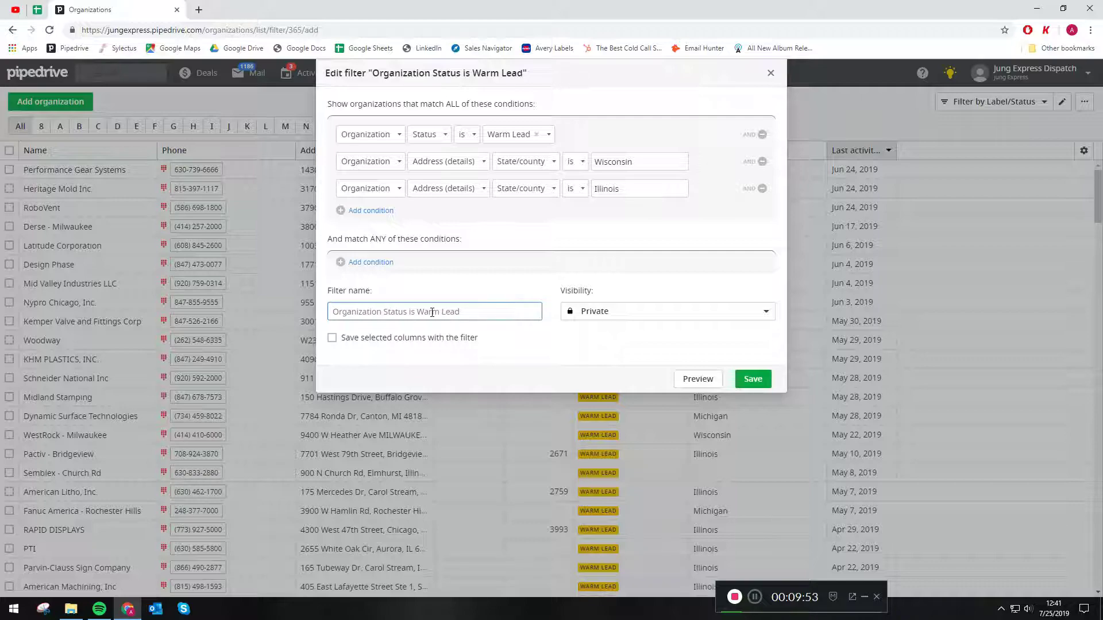
pyautogui.write('Filter by Multi')
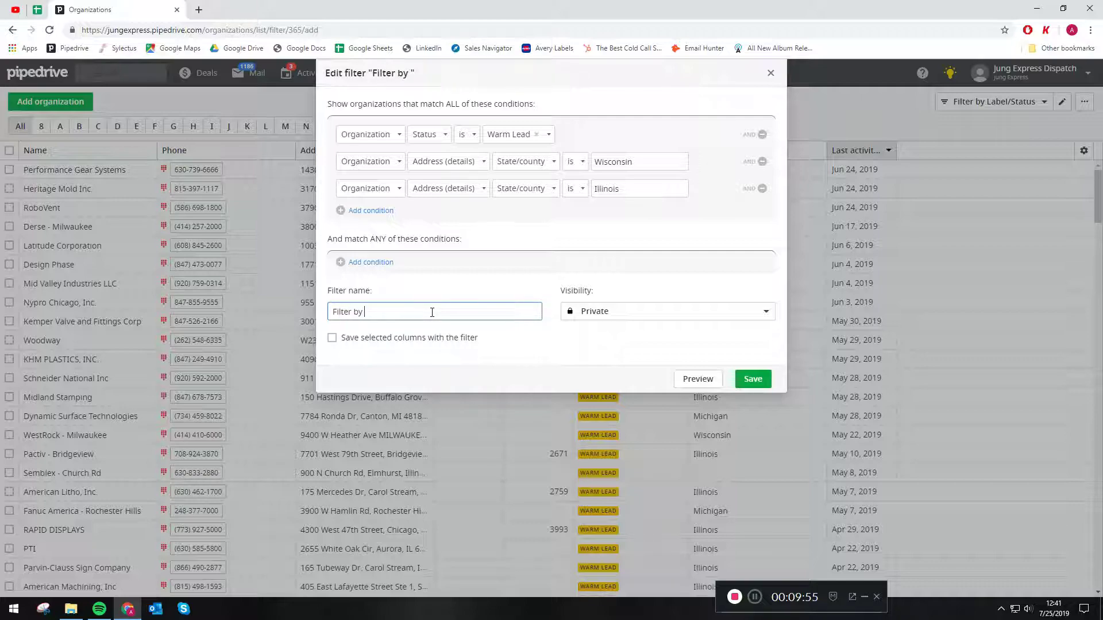
pyautogui.write('-State')
pyautogui.click(711, 385)
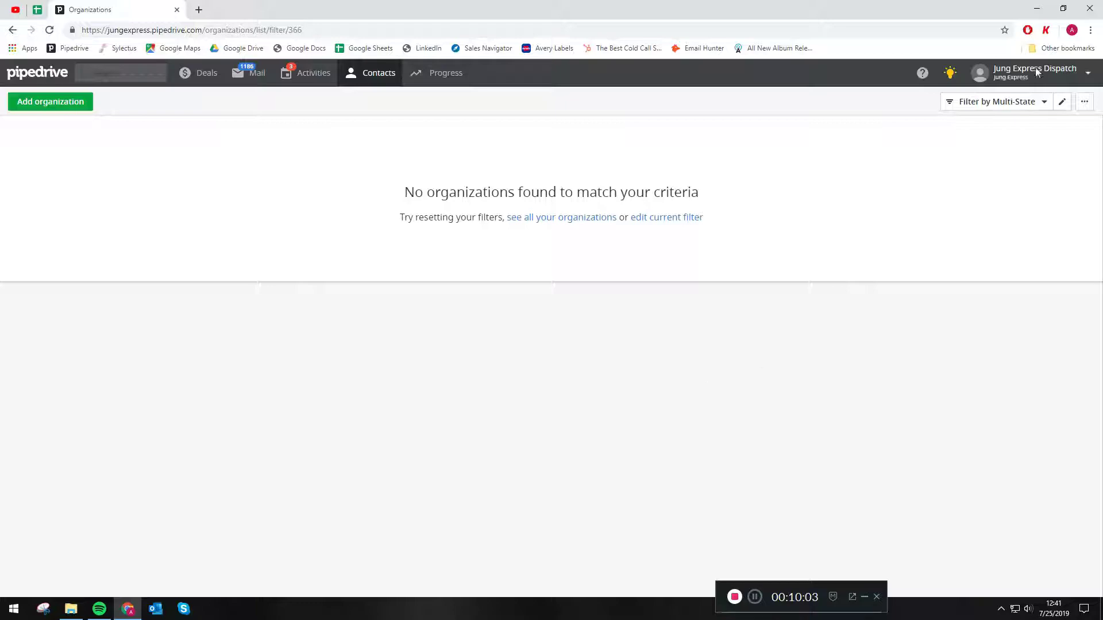
# - Reopen the Filter by Multi-State filter for editing and remove the Wisconsin and Illinois conditions from the match-all group
pyautogui.click(1062, 101)
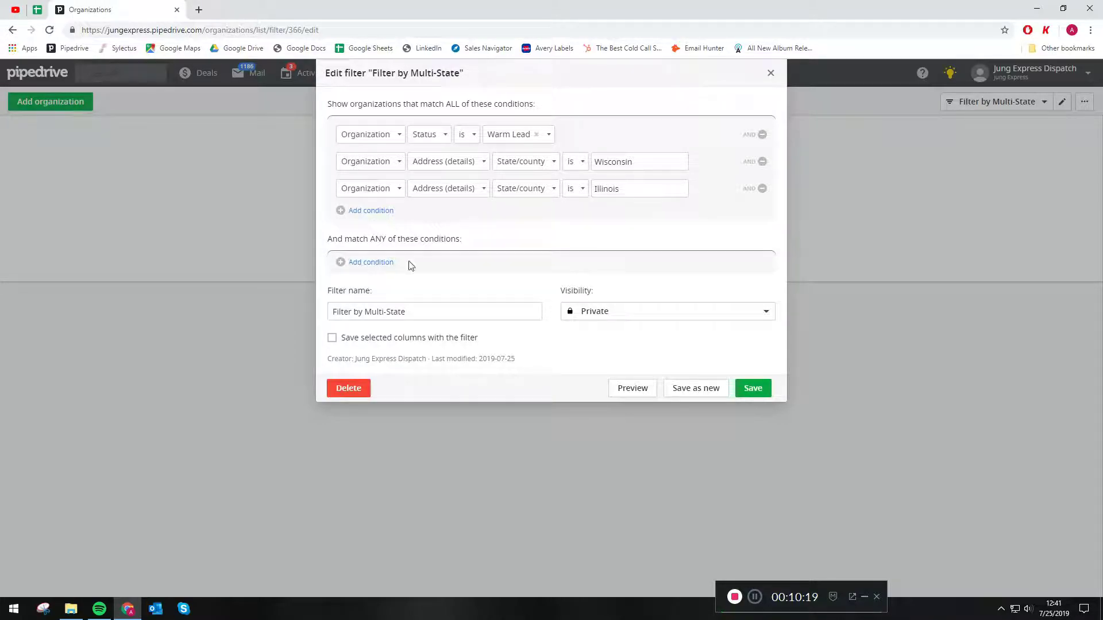
pyautogui.click(762, 161)
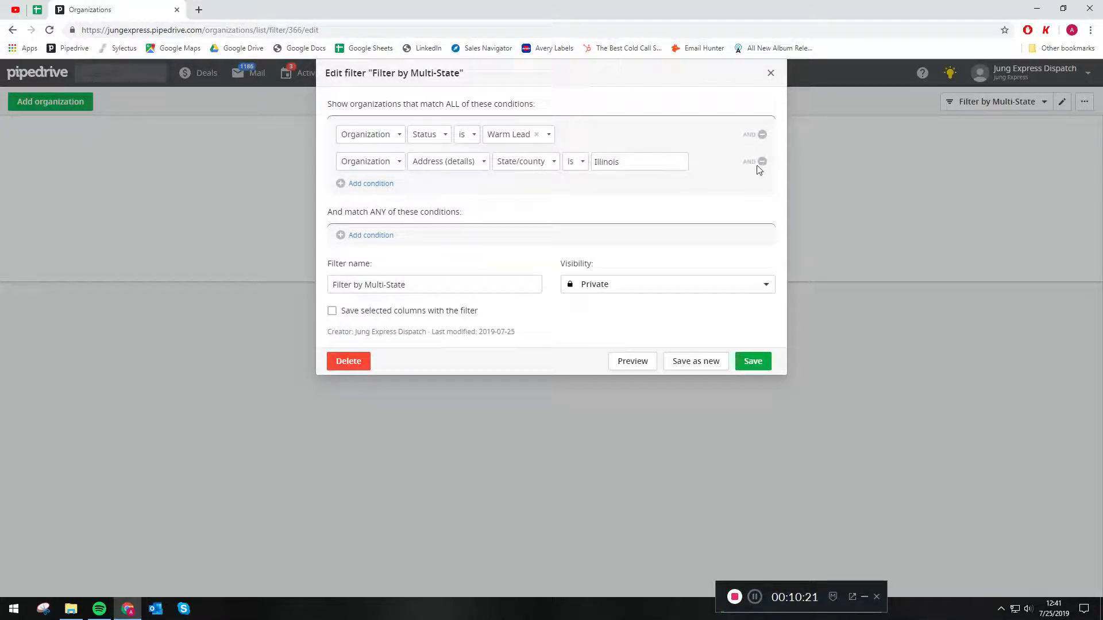
pyautogui.click(762, 162)
# - Add a match-any condition that the organization's Address (details) State/county is Wisconsin
pyautogui.click(370, 208)
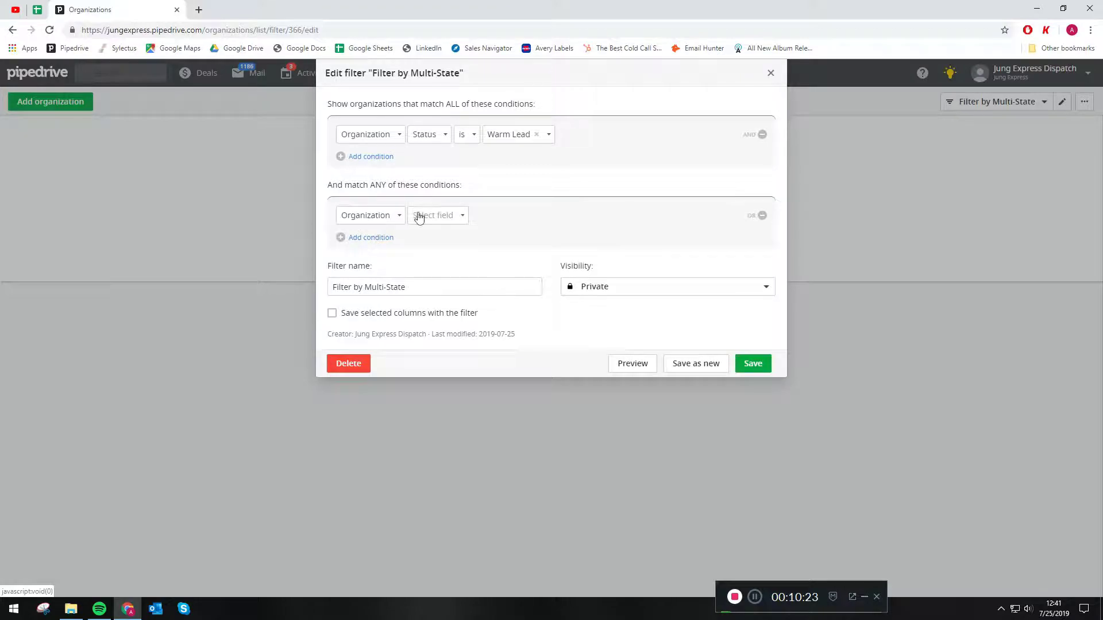
pyautogui.click(422, 216)
pyautogui.click(439, 286)
pyautogui.click(510, 223)
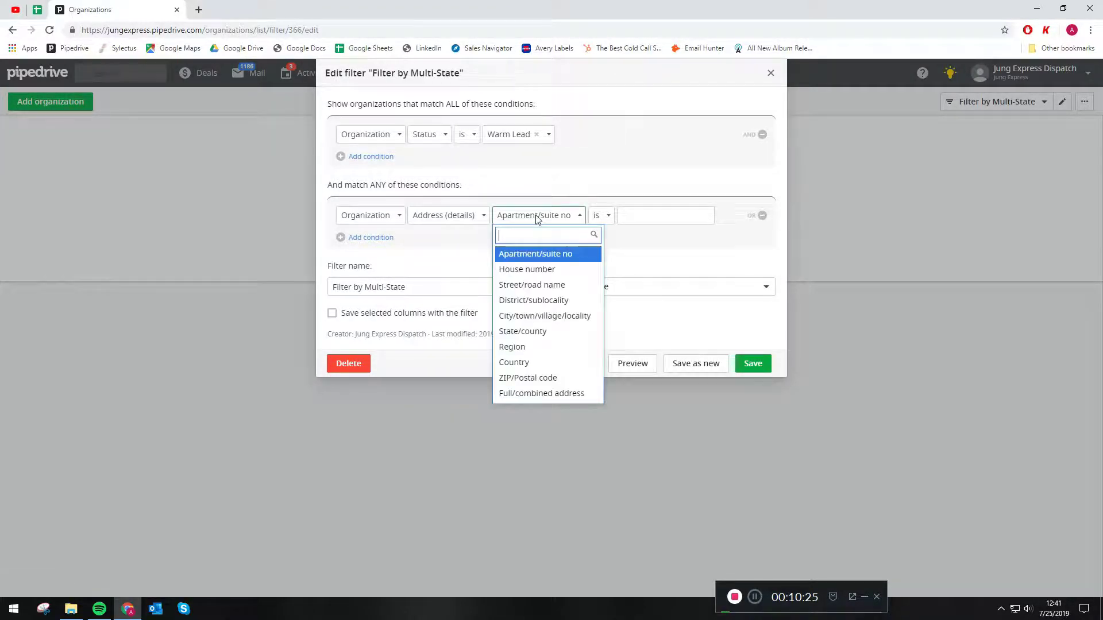
pyautogui.click(549, 332)
pyautogui.click(615, 216)
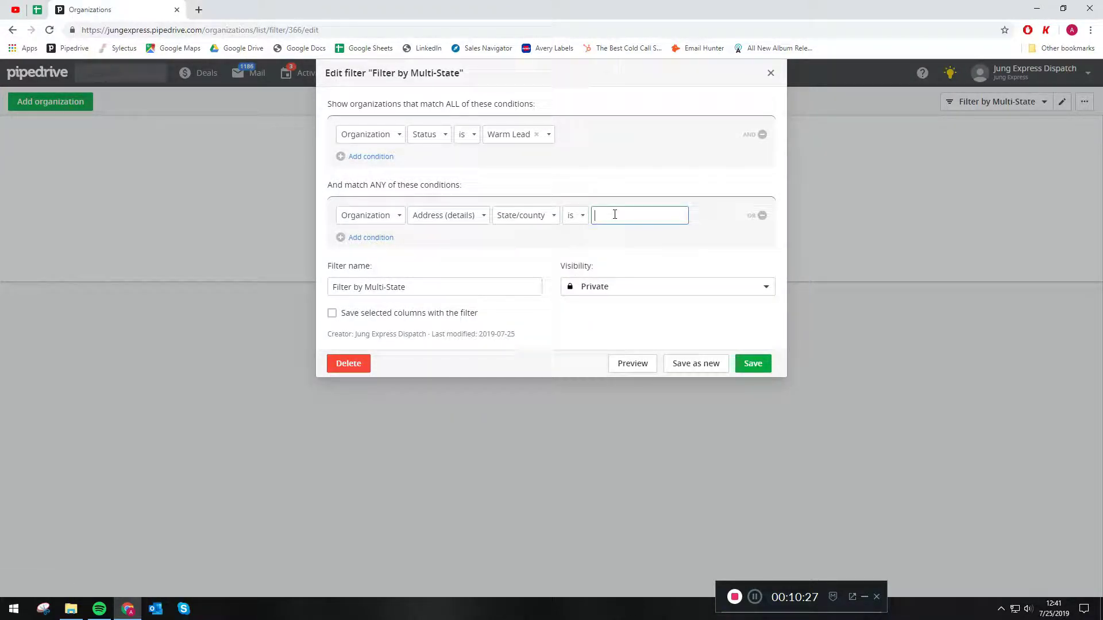
pyautogui.write('Wisconsin')
# - Add a second match-any condition that the organization's Address (details) State/county is Illinois, and save the filter
pyautogui.click(370, 237)
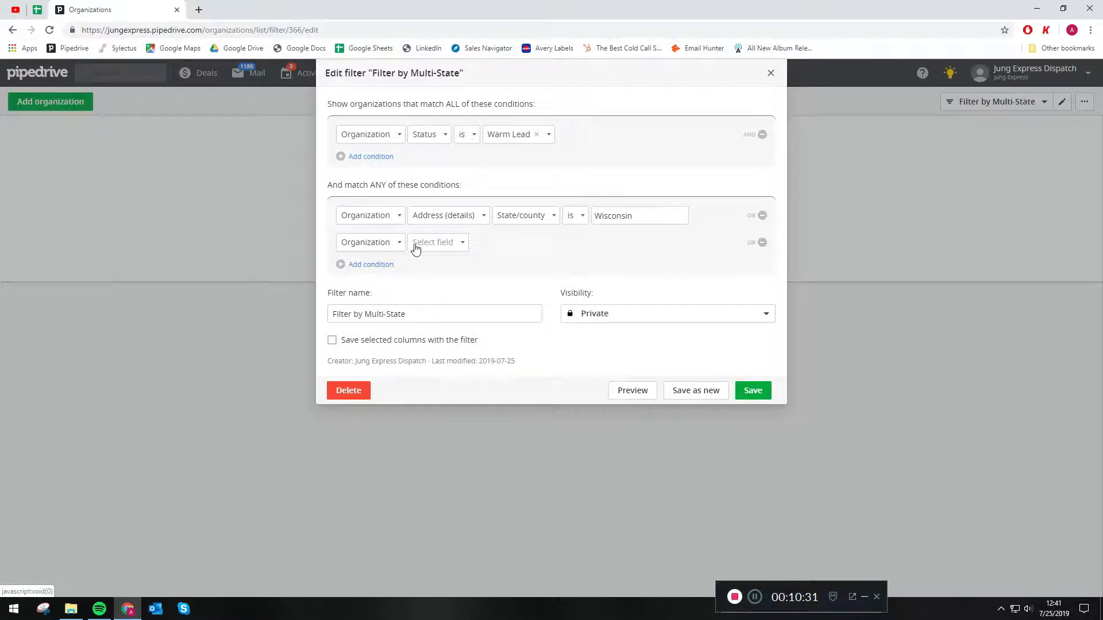
pyautogui.click(433, 242)
pyautogui.click(443, 311)
pyautogui.click(524, 242)
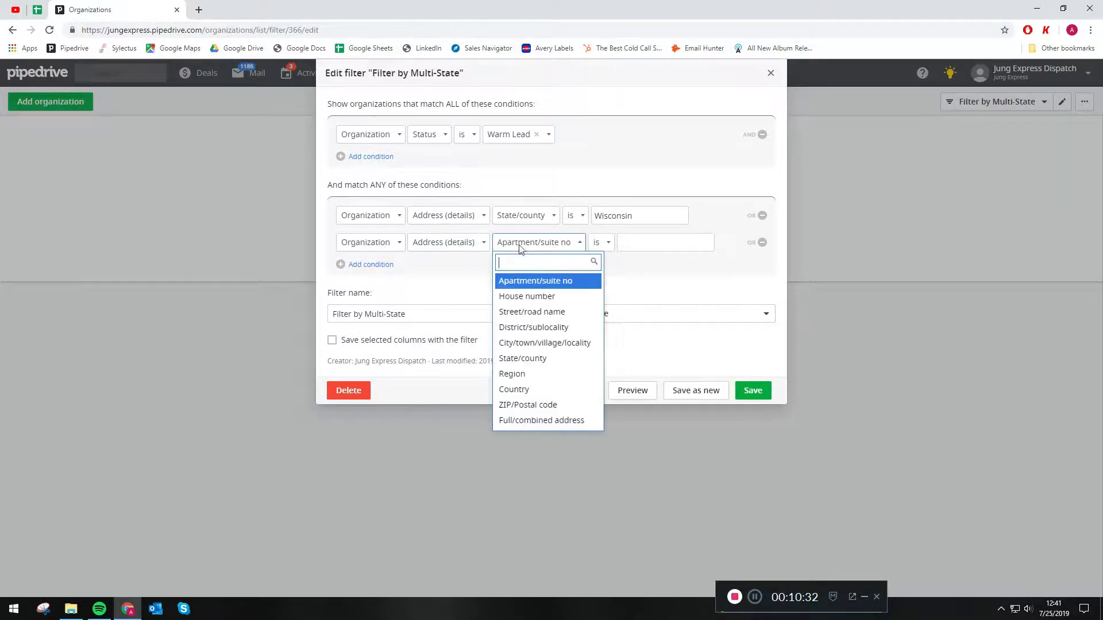
pyautogui.click(545, 353)
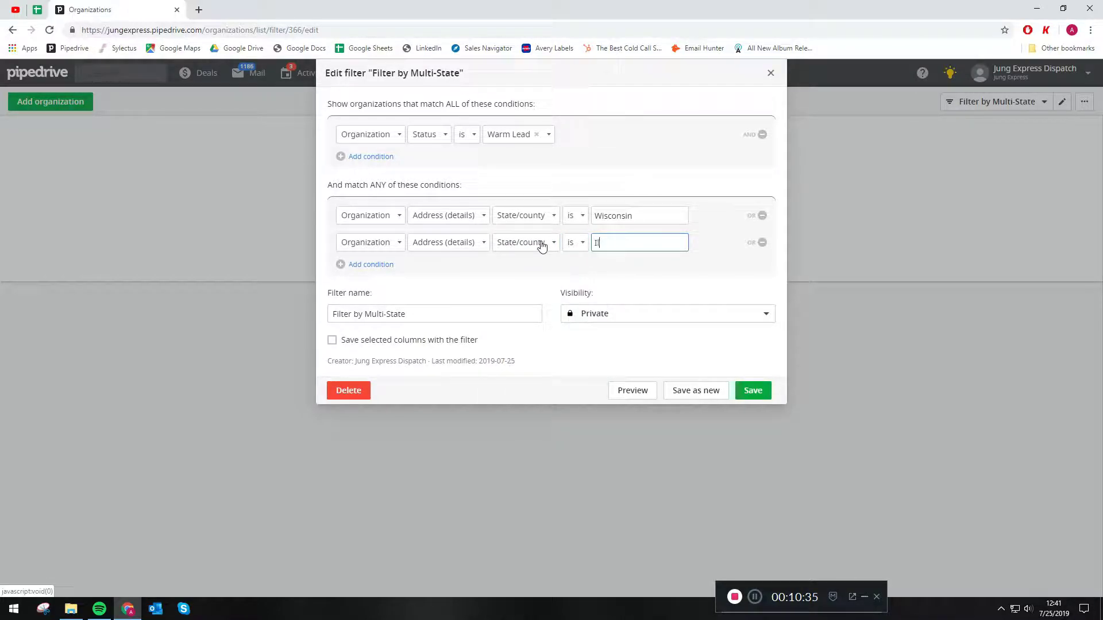
pyautogui.write('Illinois')
pyautogui.click(766, 390)
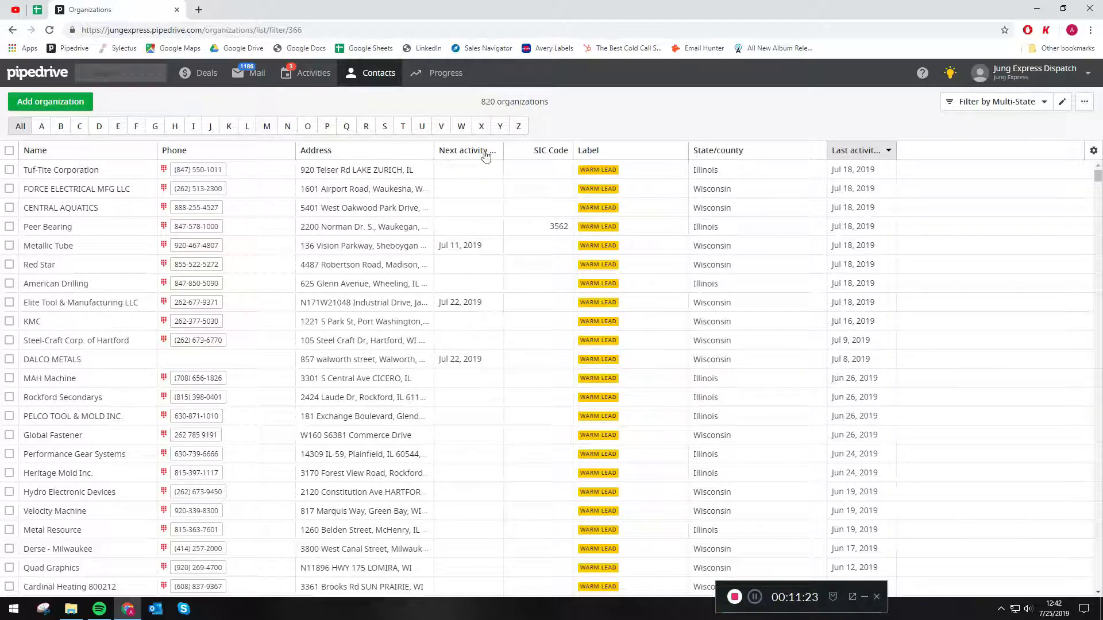
# - Deselect and reselect the Address column to make it the last visible column of the organization list, and save the column choice
pyautogui.click(1094, 152)
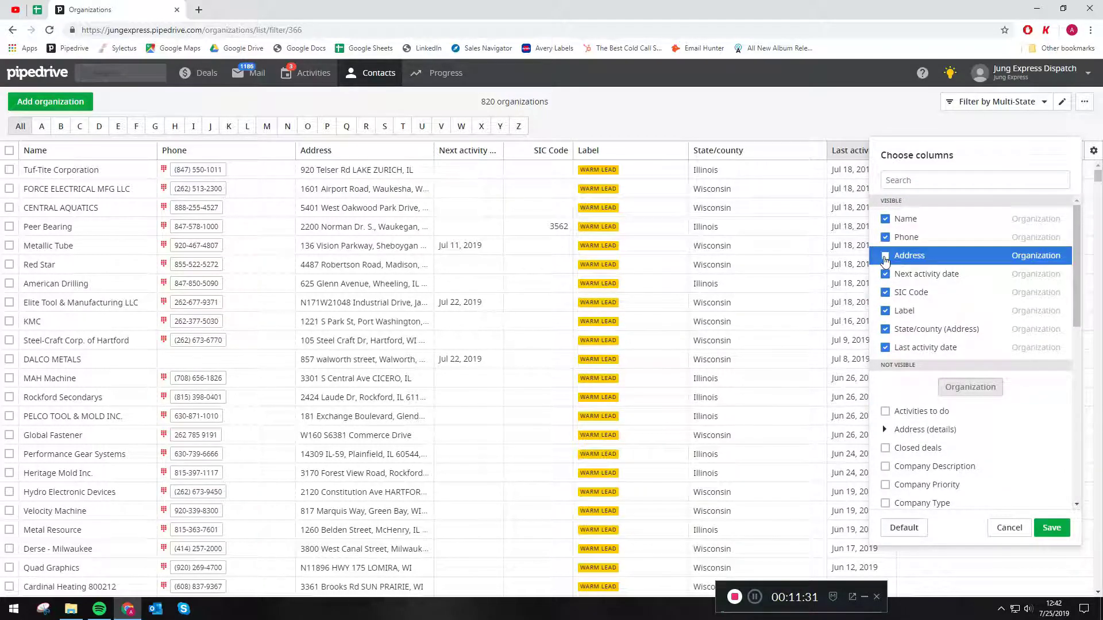
pyautogui.click(1051, 527)
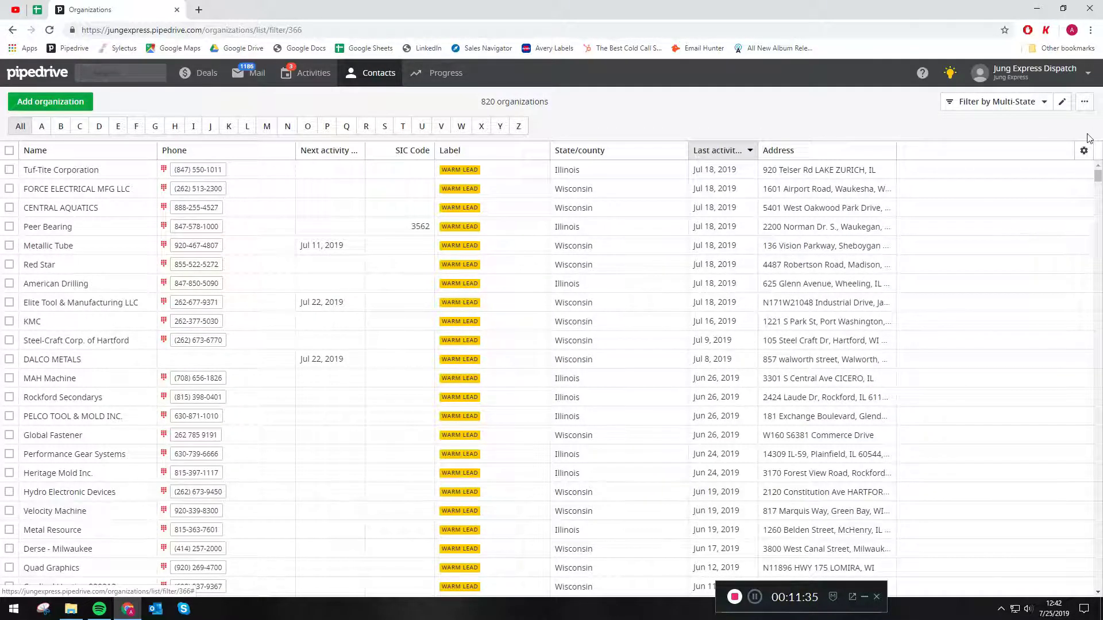
# - Show the filtered organizations on the map and examine the details of the Scholle Packaging and Sureway Assembly markers near Chicago
pyautogui.click(1085, 102)
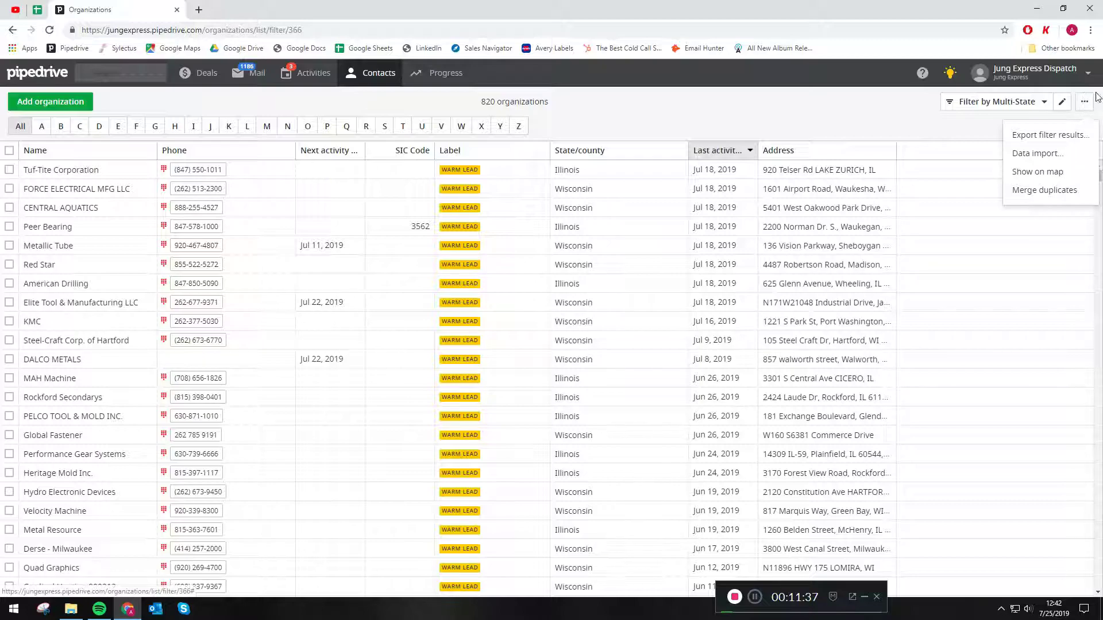
pyautogui.click(1067, 171)
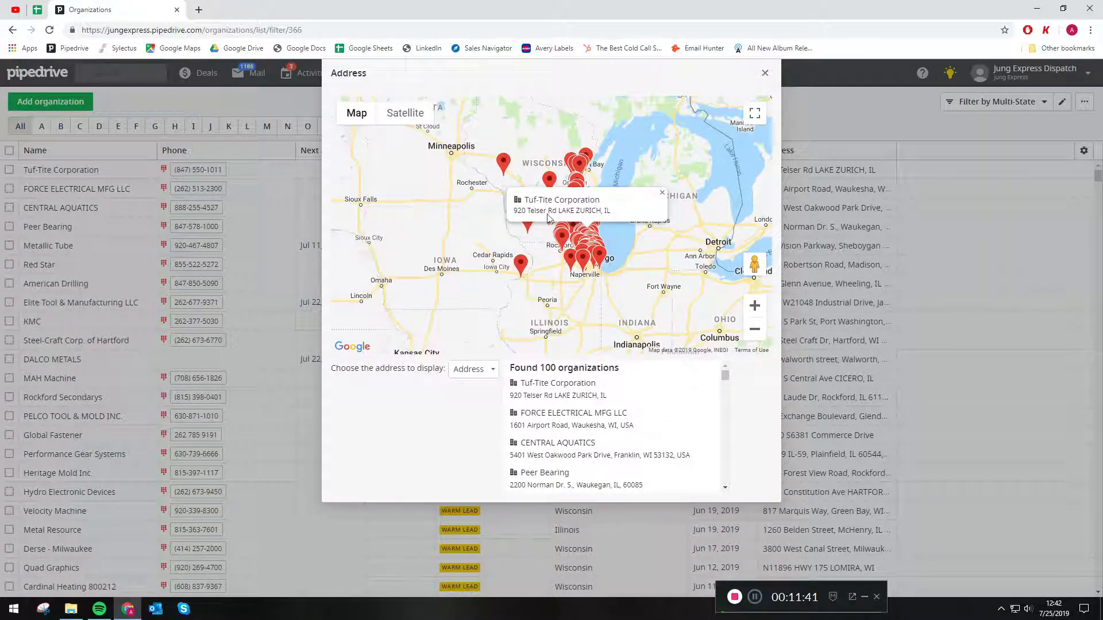
pyautogui.scroll(-2, 596, 232)
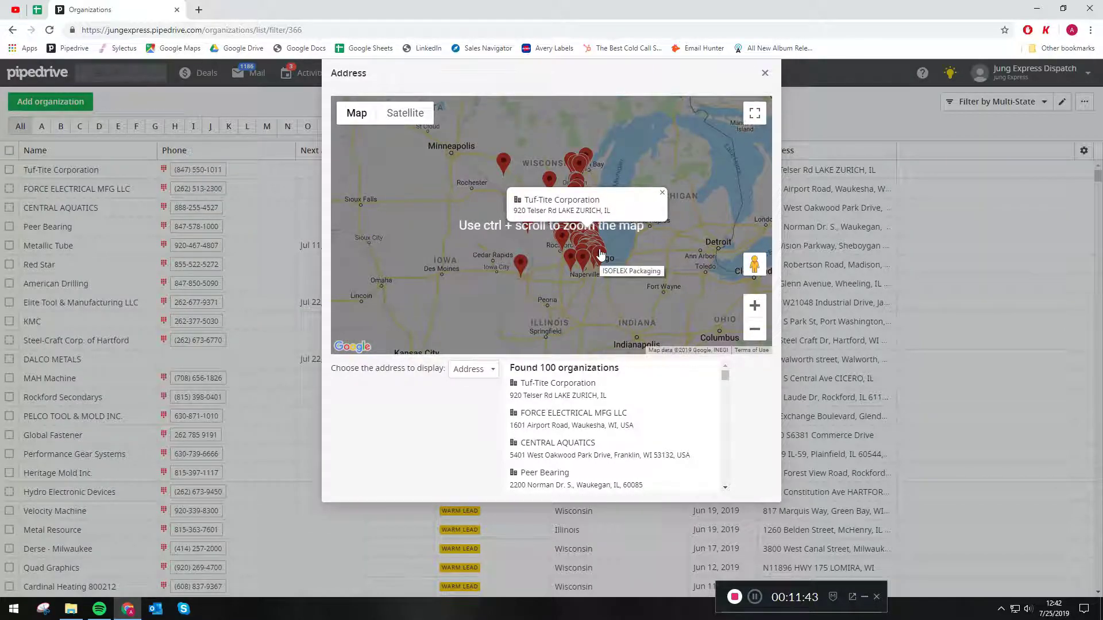
pyautogui.scroll(3, 600, 253)
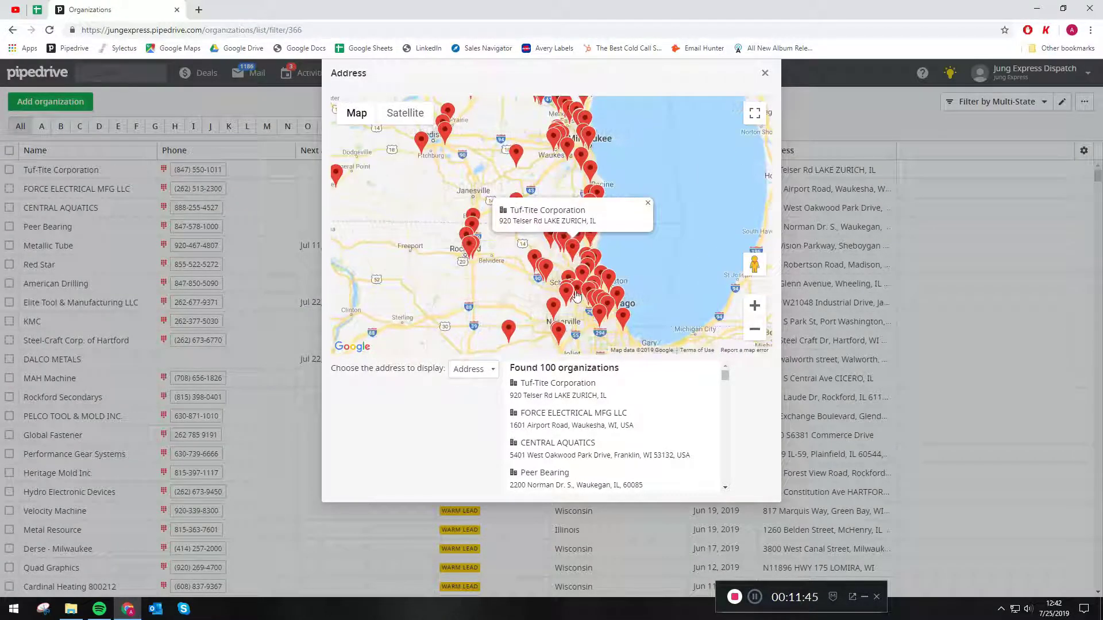
pyautogui.scroll(1, 595, 319)
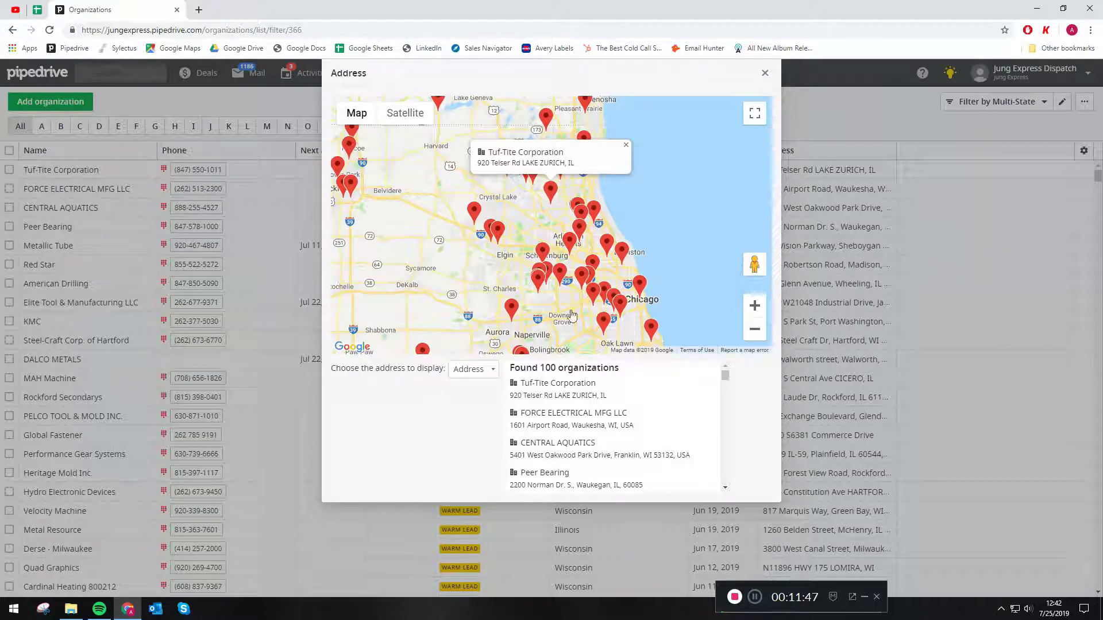
pyautogui.scroll(1, 591, 281)
pyautogui.scroll(1, 576, 290)
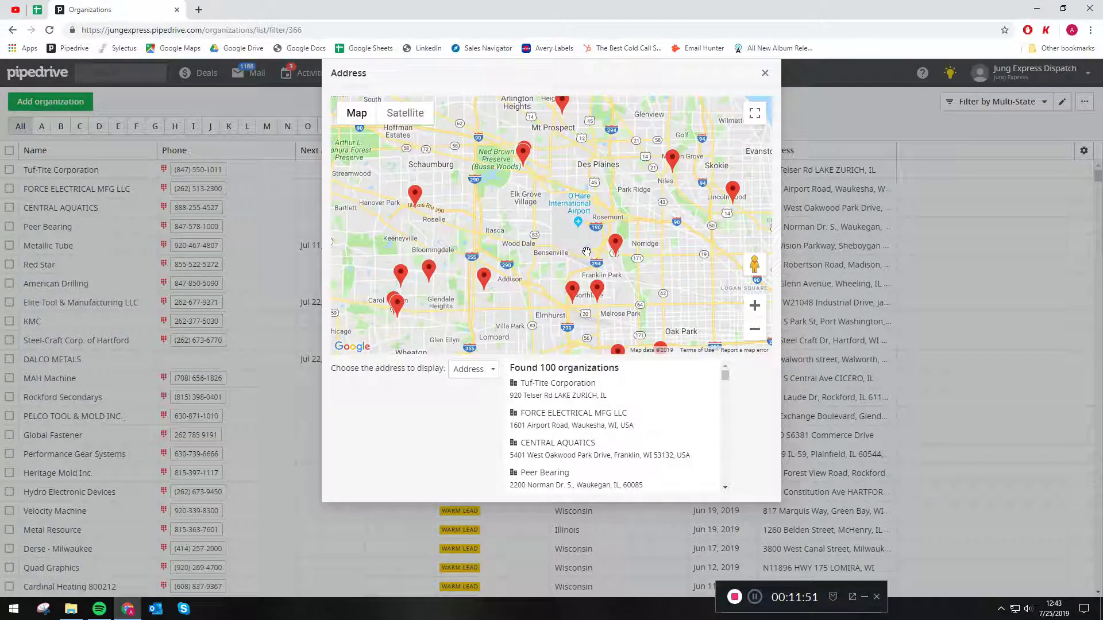
pyautogui.click(574, 297)
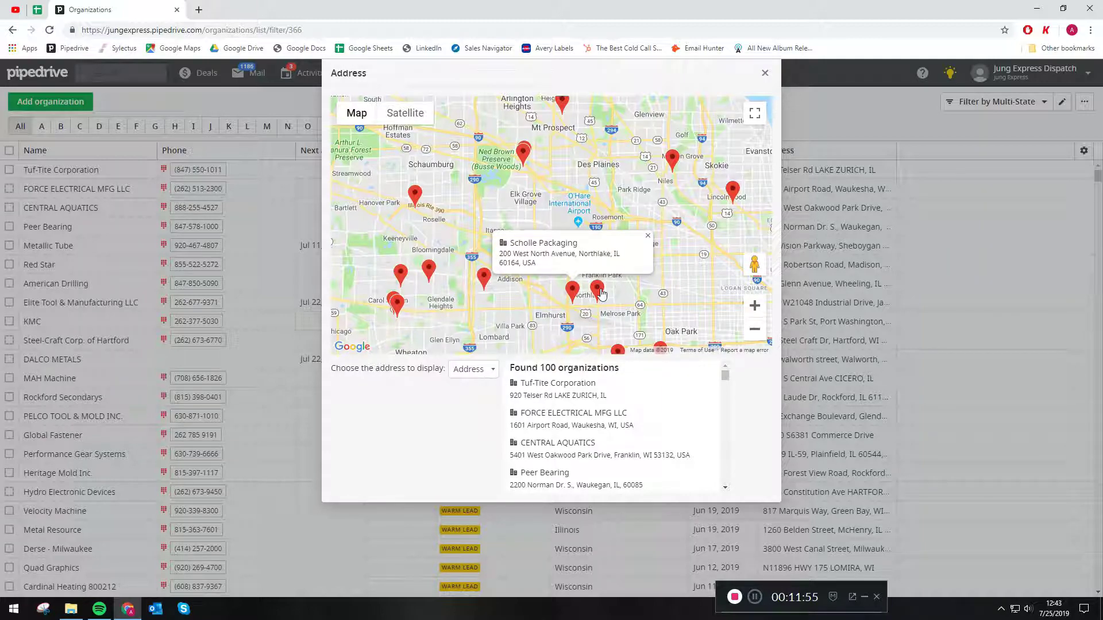
pyautogui.click(597, 289)
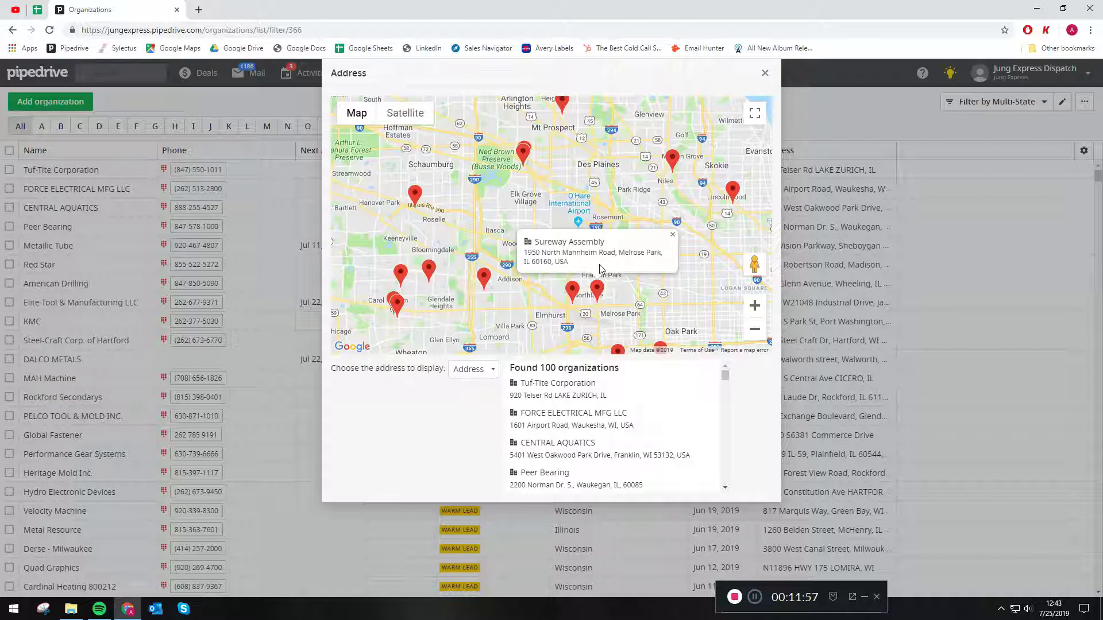